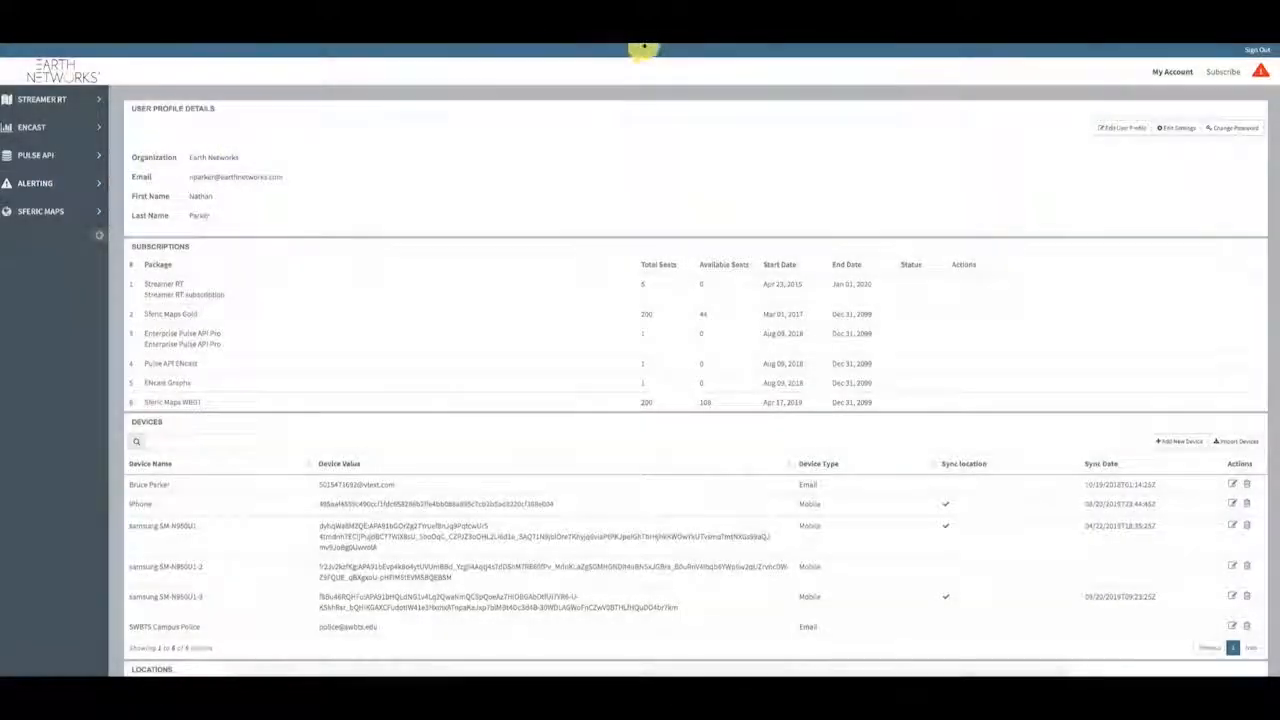
Step: Open Alerts to reach Rule Configuration's Manage Locations list of 8 saved locations
left_click(694, 34)
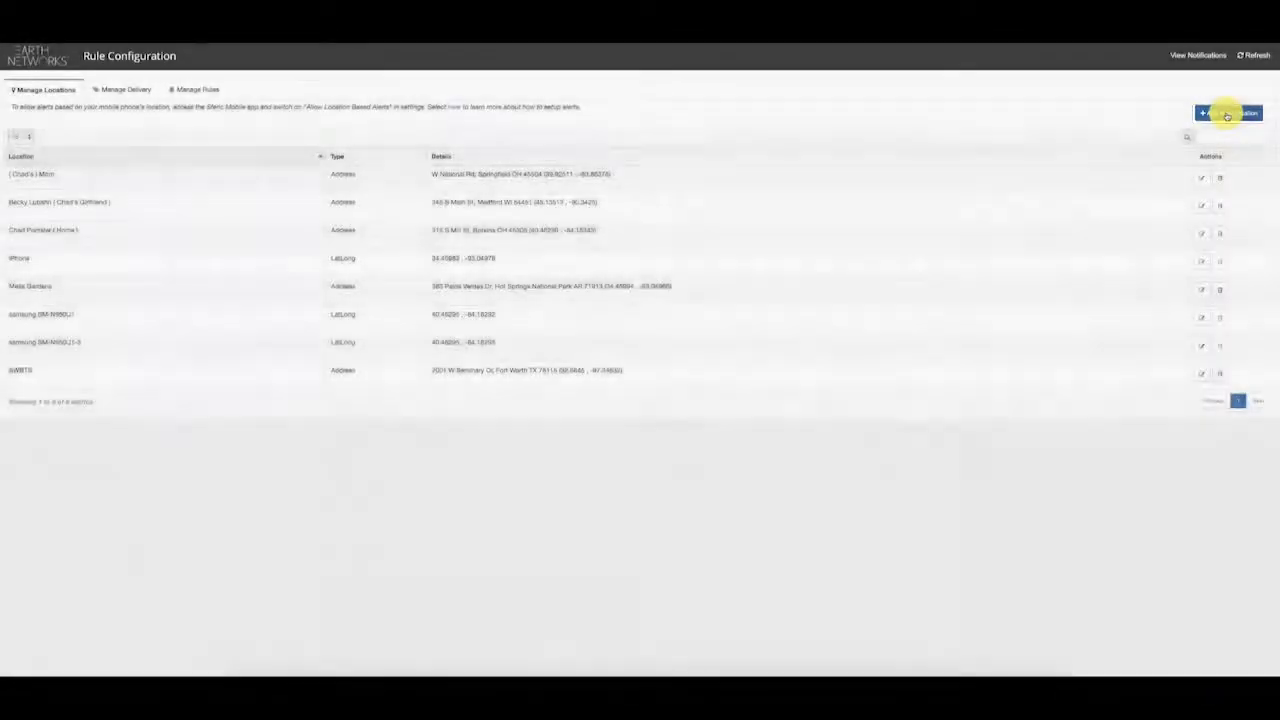
Step: Add a new location named 'Earth Networks HQ', trying Lat/Long before settling on Address entry
left_click(1228, 113)
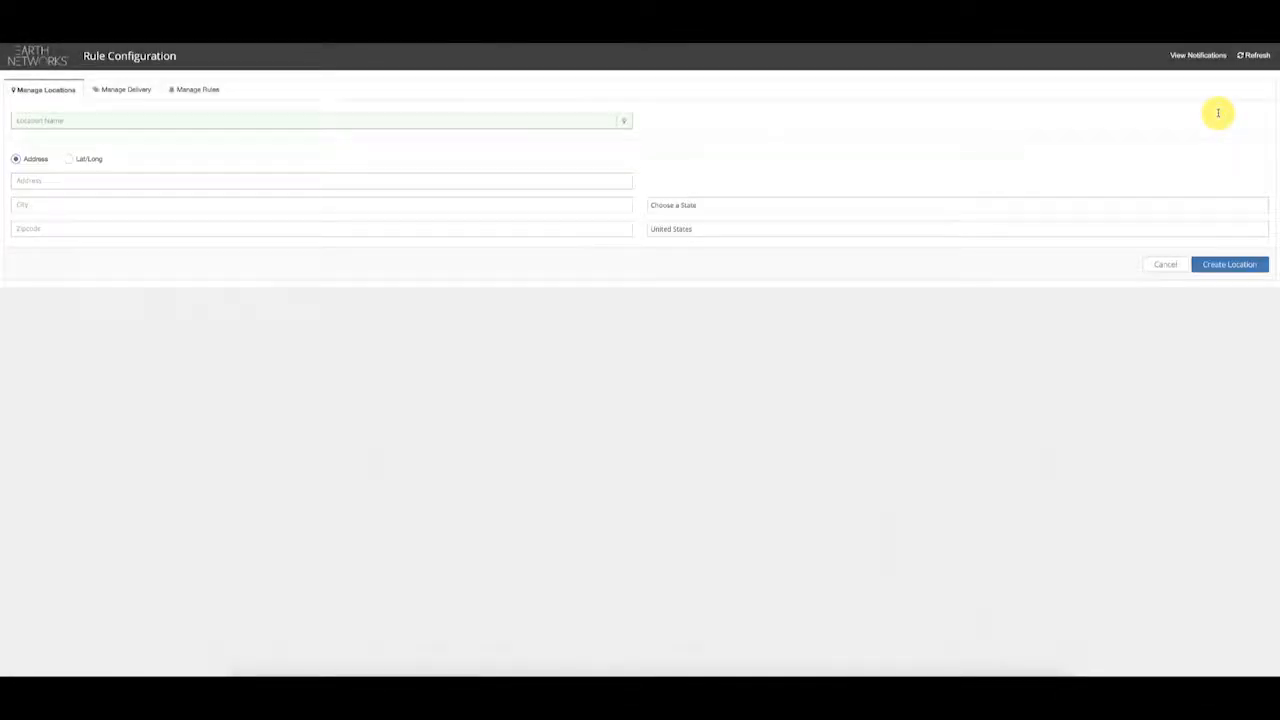
left_click(338, 123)
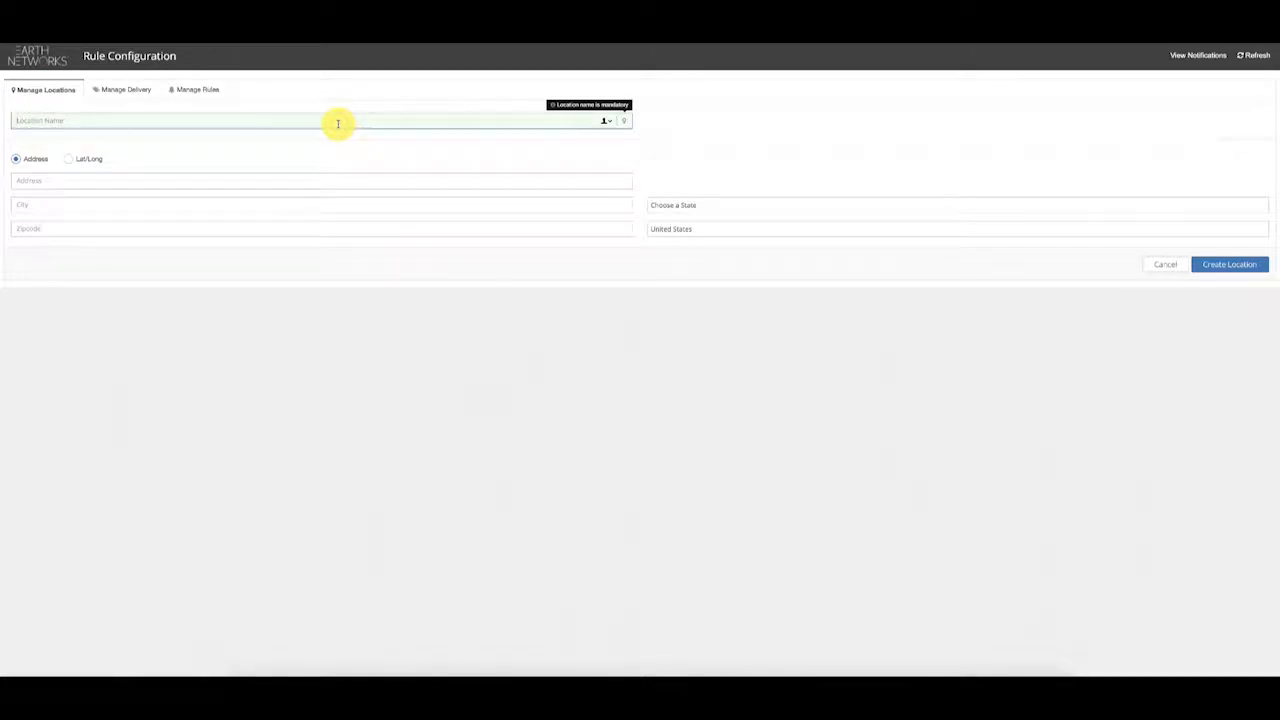
type("Earth Networks")
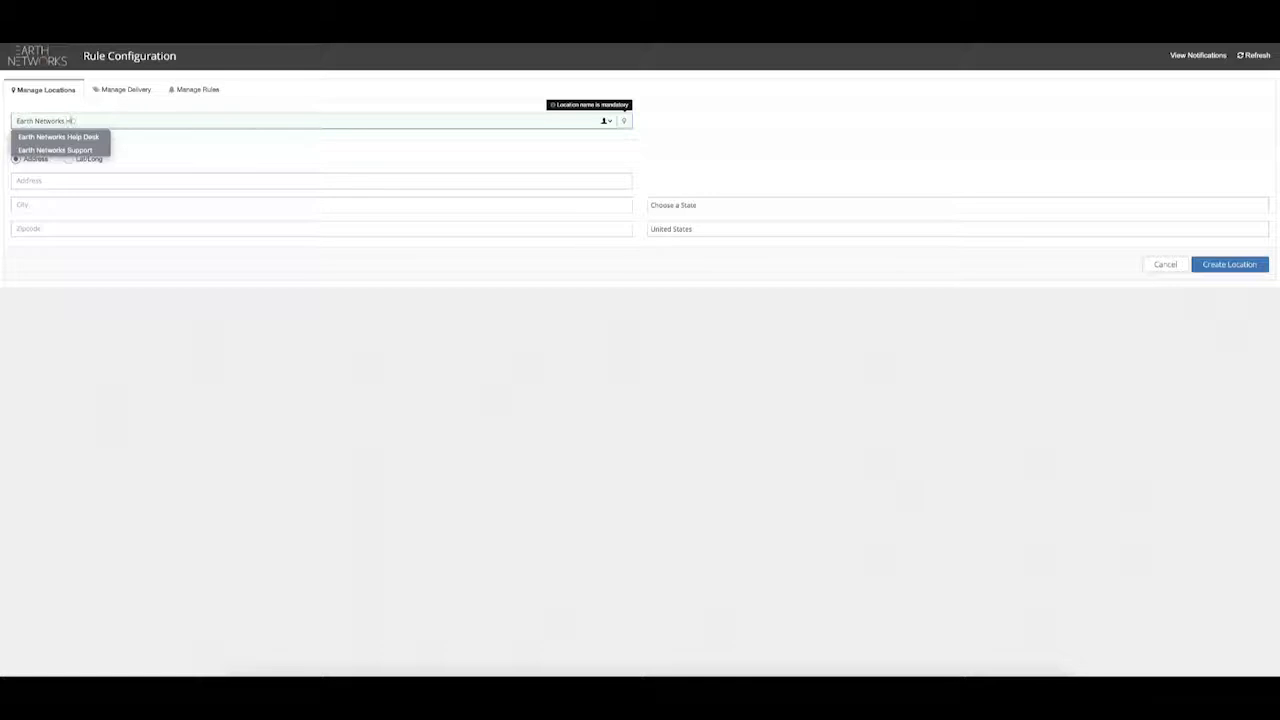
type(" HQ")
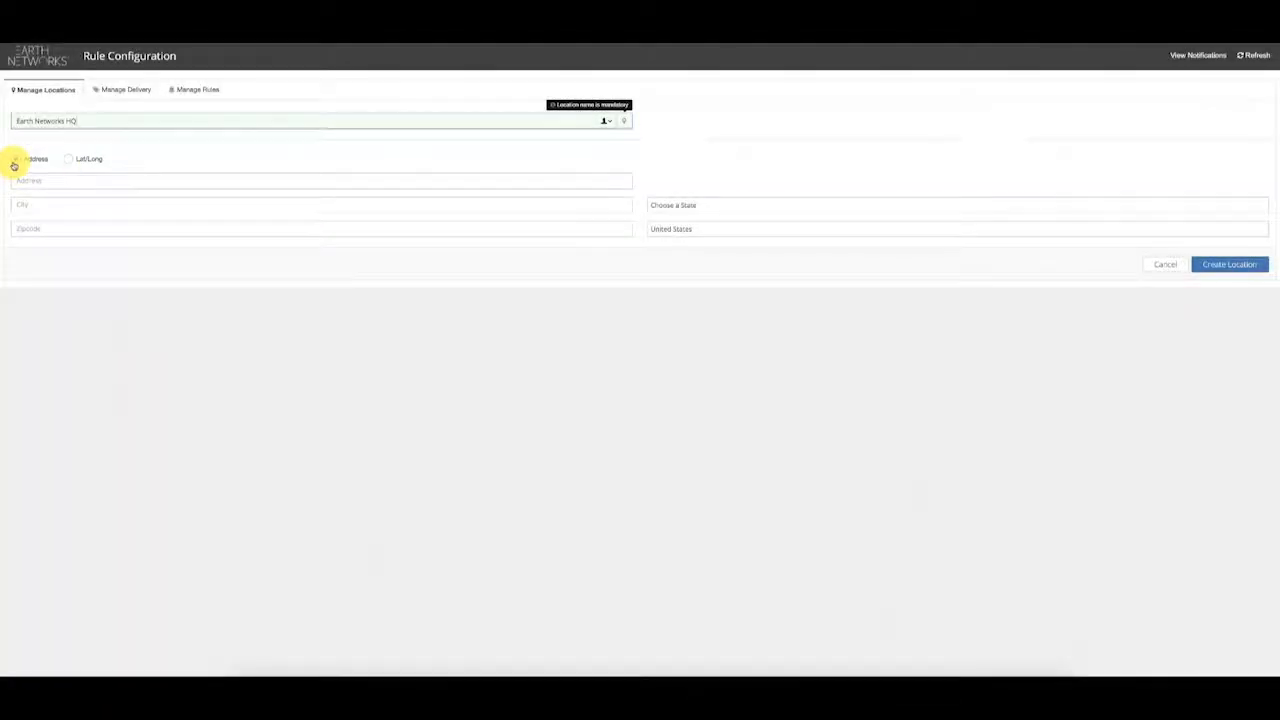
left_click(66, 159)
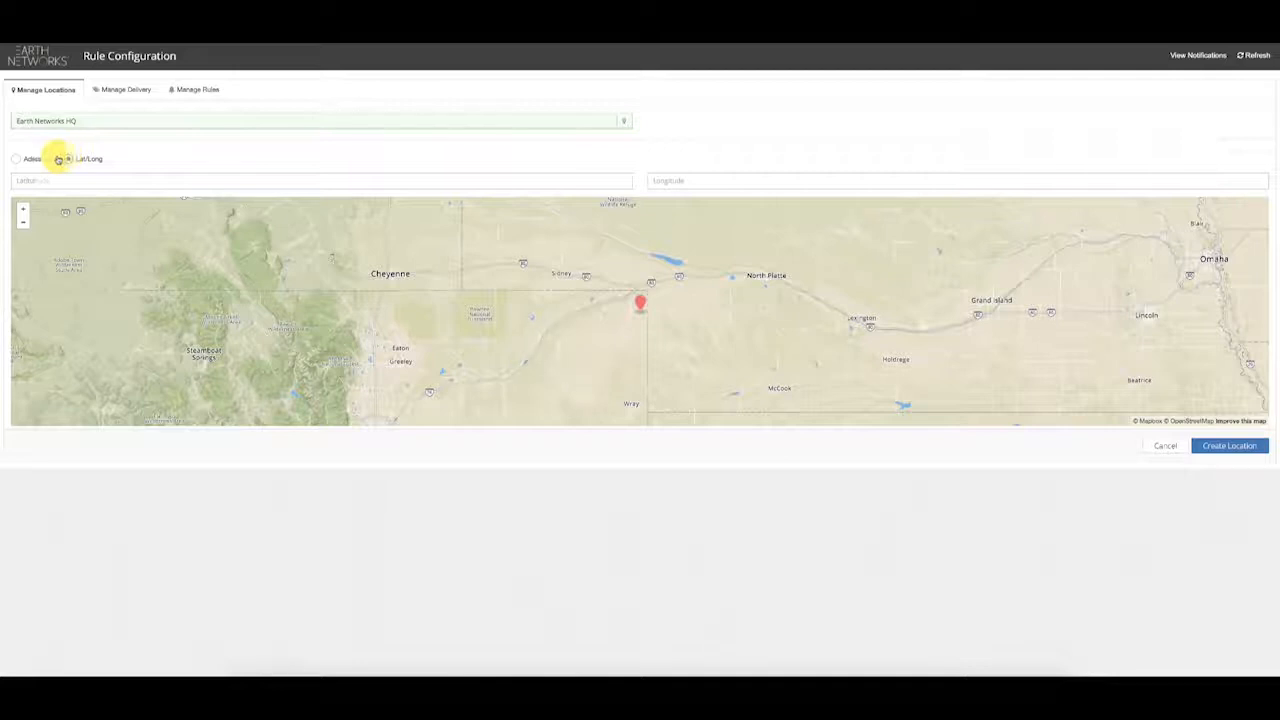
left_click(30, 159)
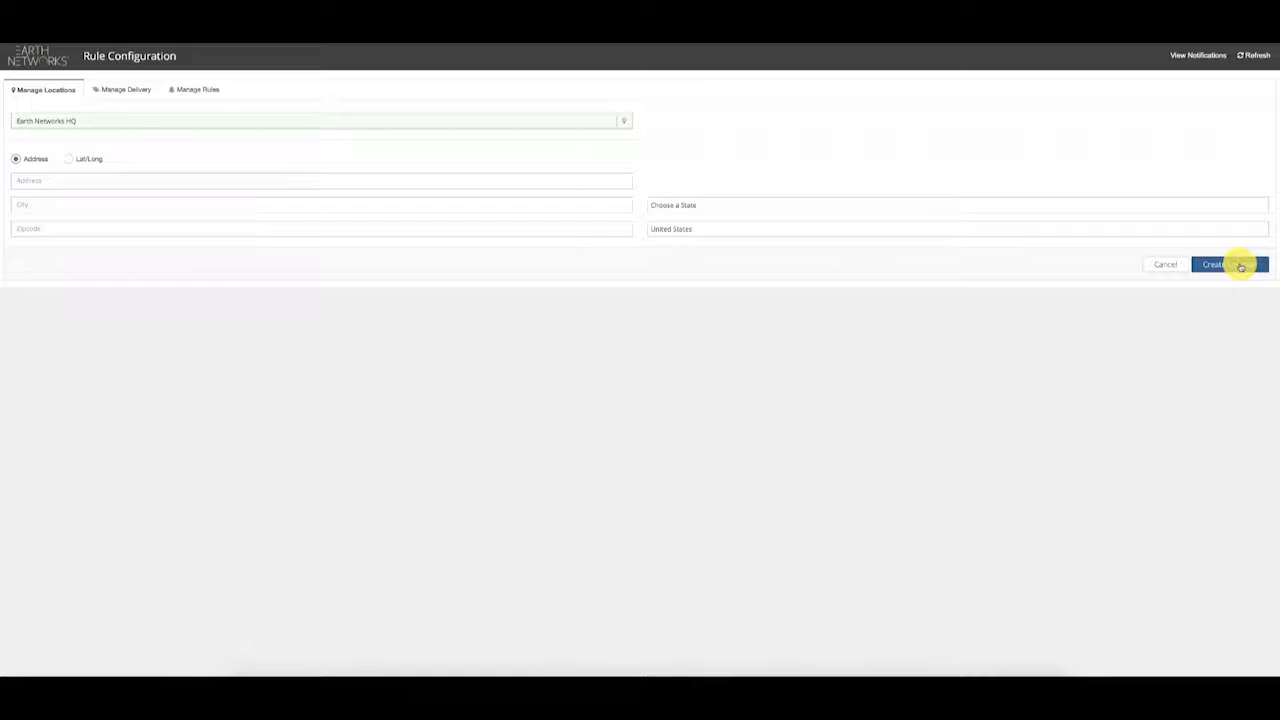
Step: Cancel the Earth Networks HQ location and show the Manage Delivery device list
left_click(1166, 268)
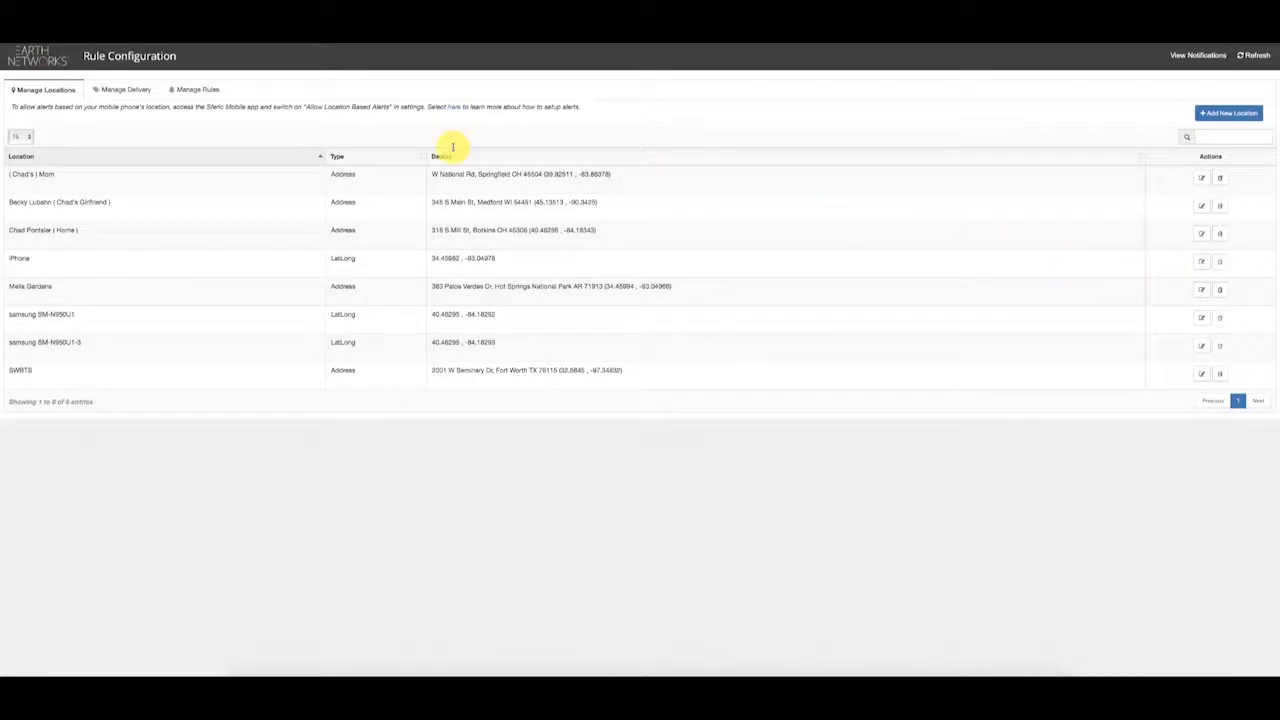
left_click(118, 93)
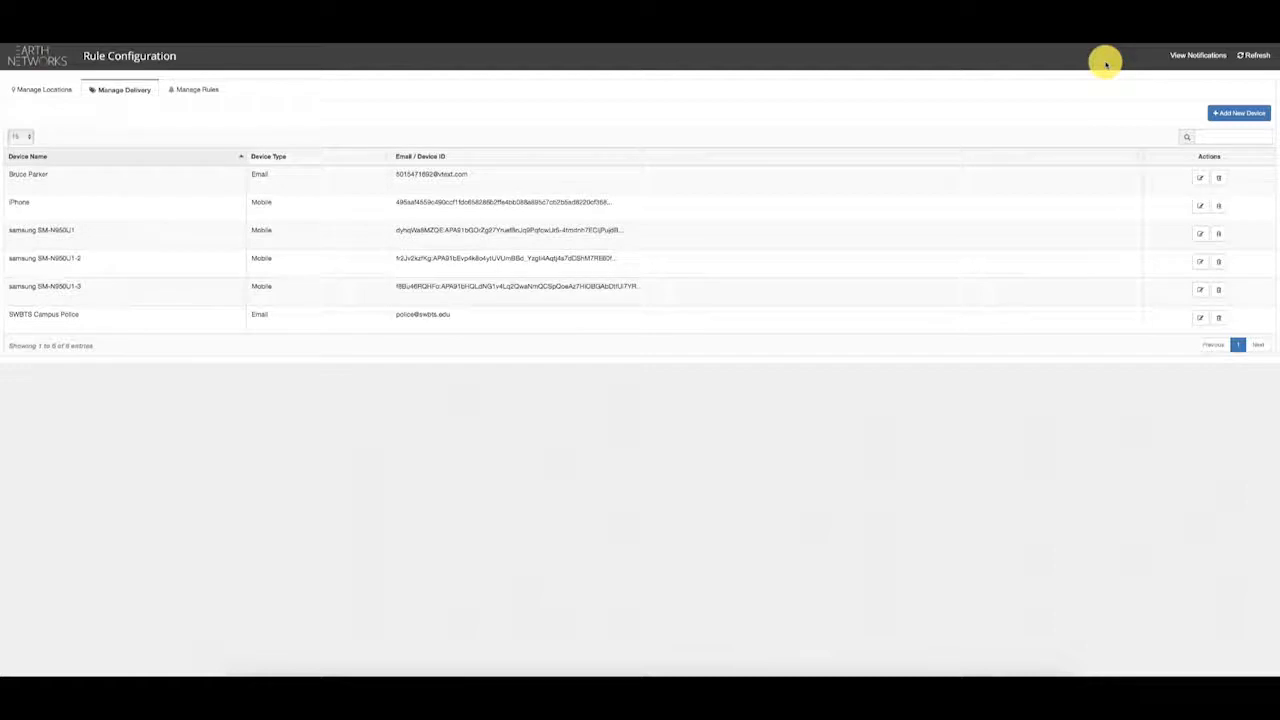
Step: Add a new Email delivery device named with the contact's full name
left_click(1233, 114)
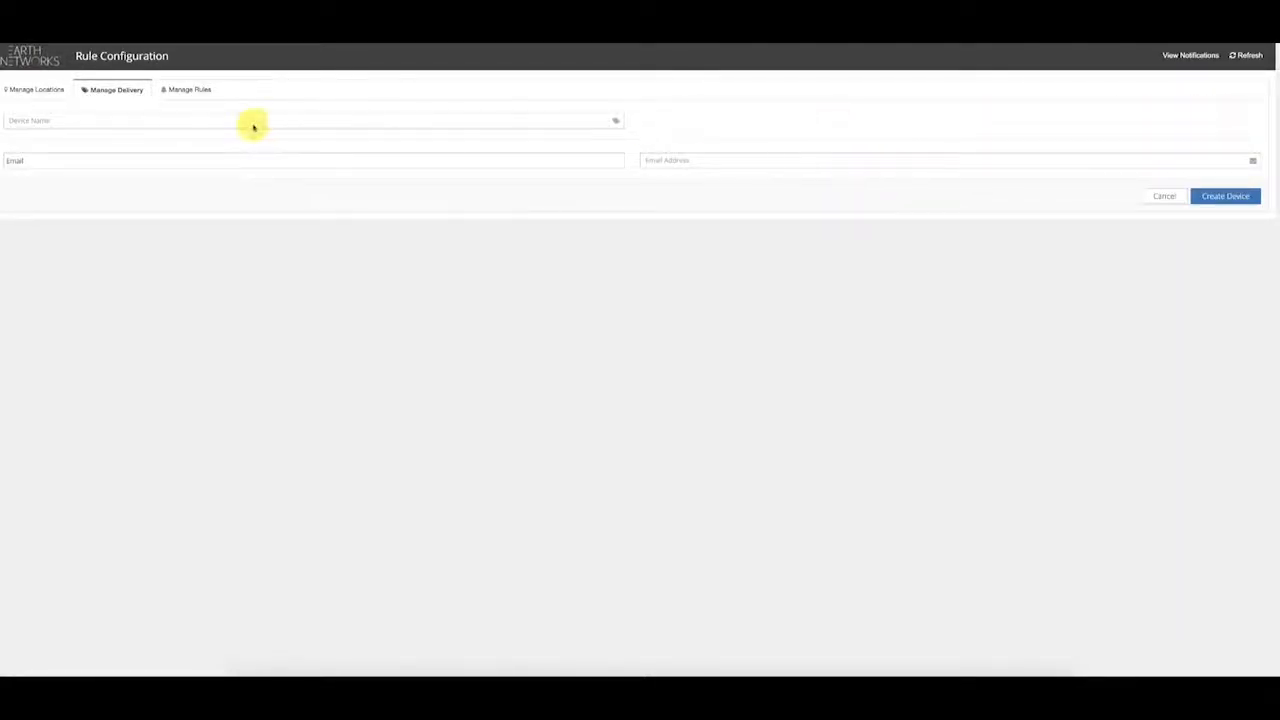
left_click(166, 123)
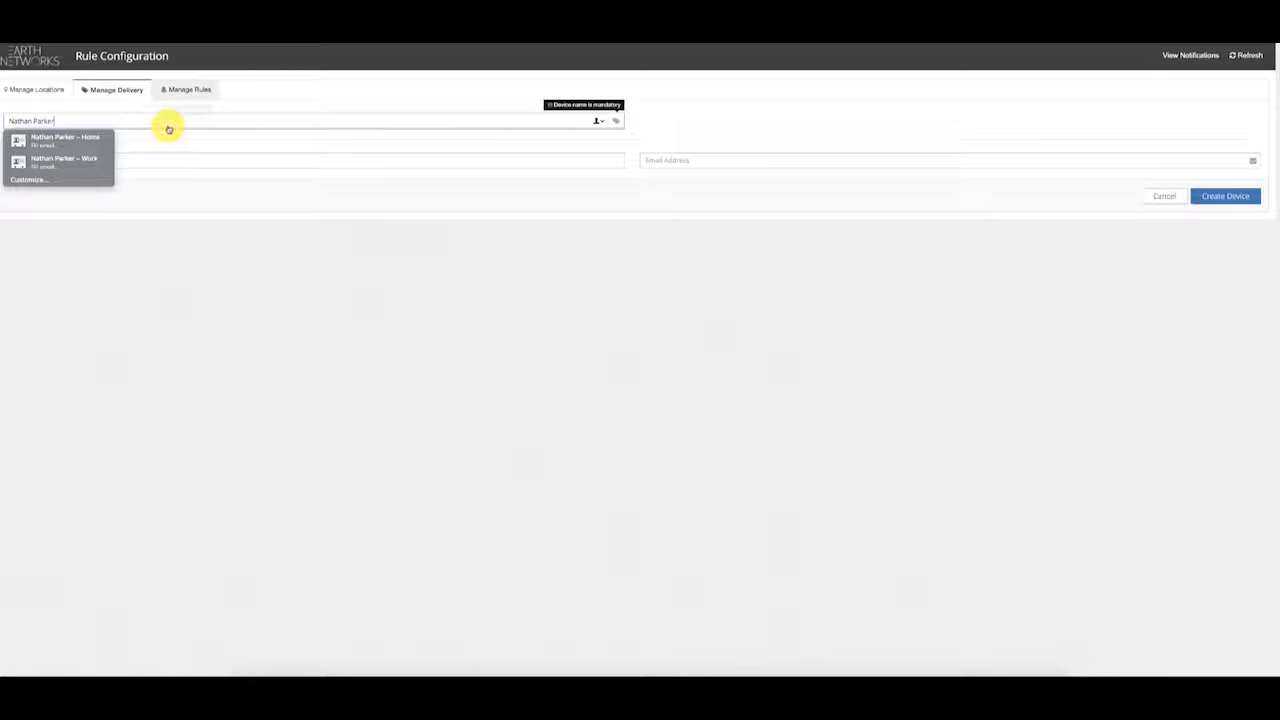
left_click(255, 104)
left_click(262, 163)
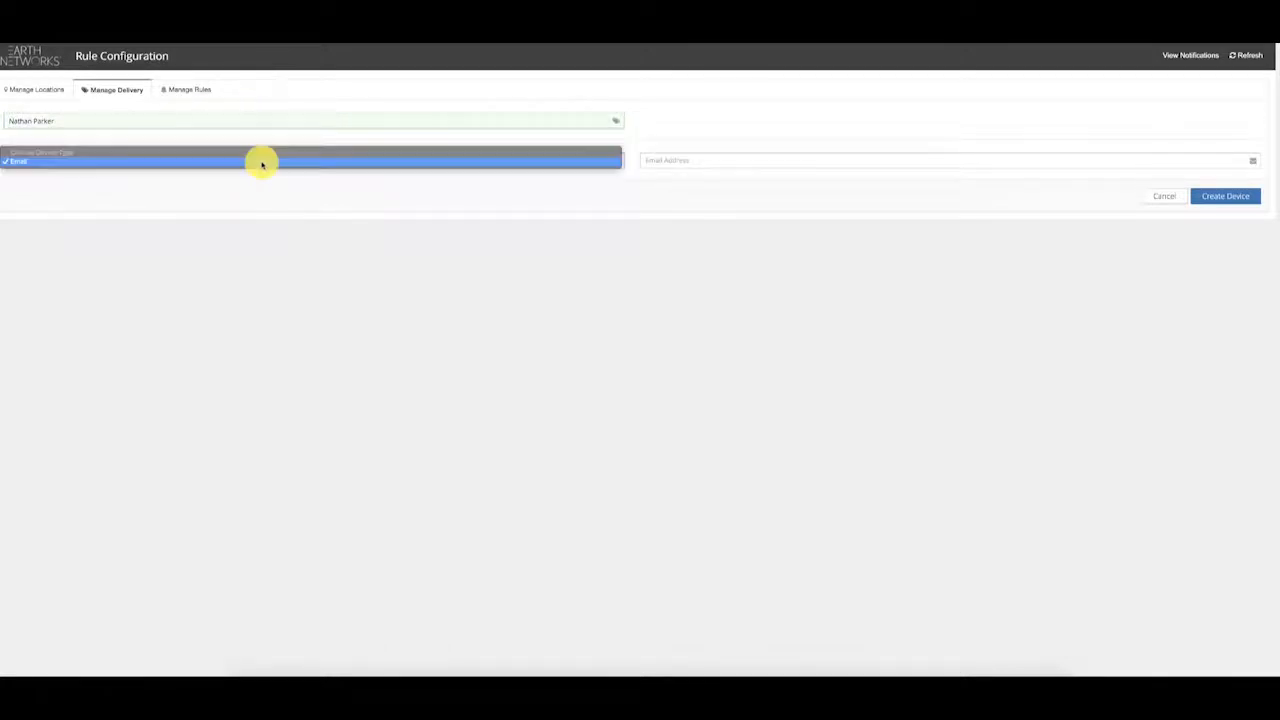
left_click(262, 163)
left_click(702, 157)
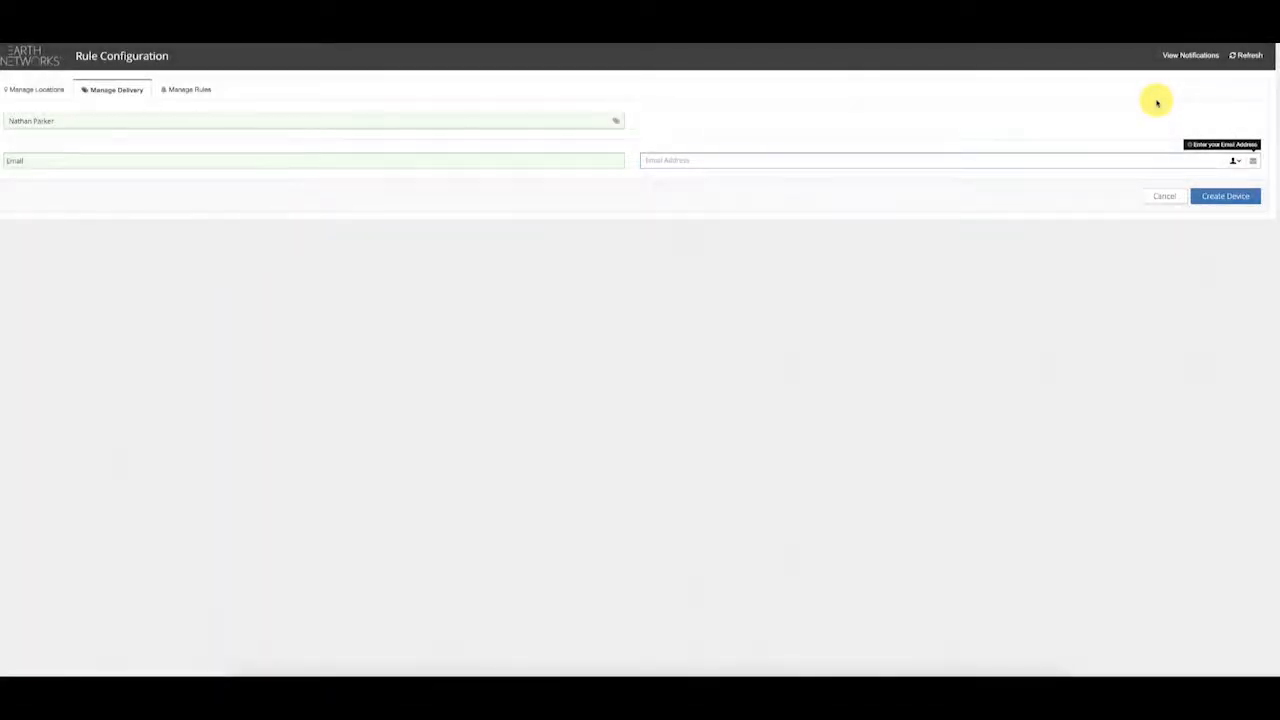
Step: Discard the unfinished device and start a blank rule on Manage Rules
left_click(1164, 196)
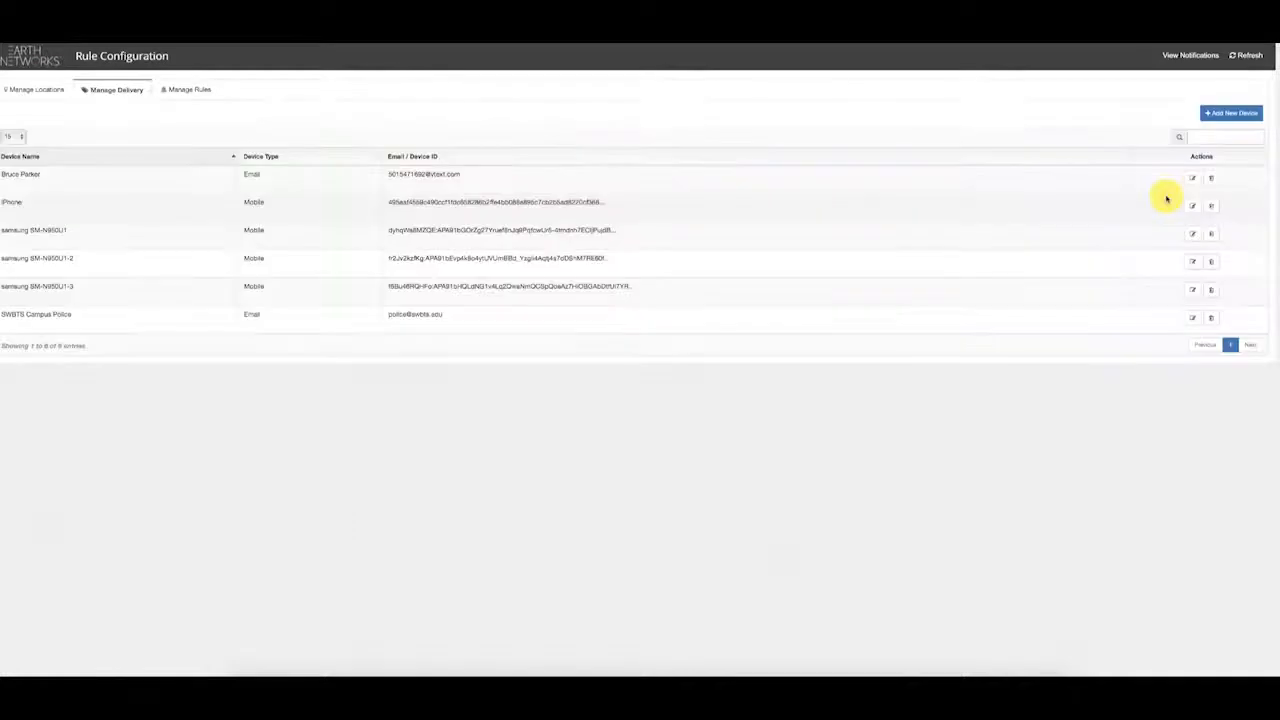
left_click(182, 90)
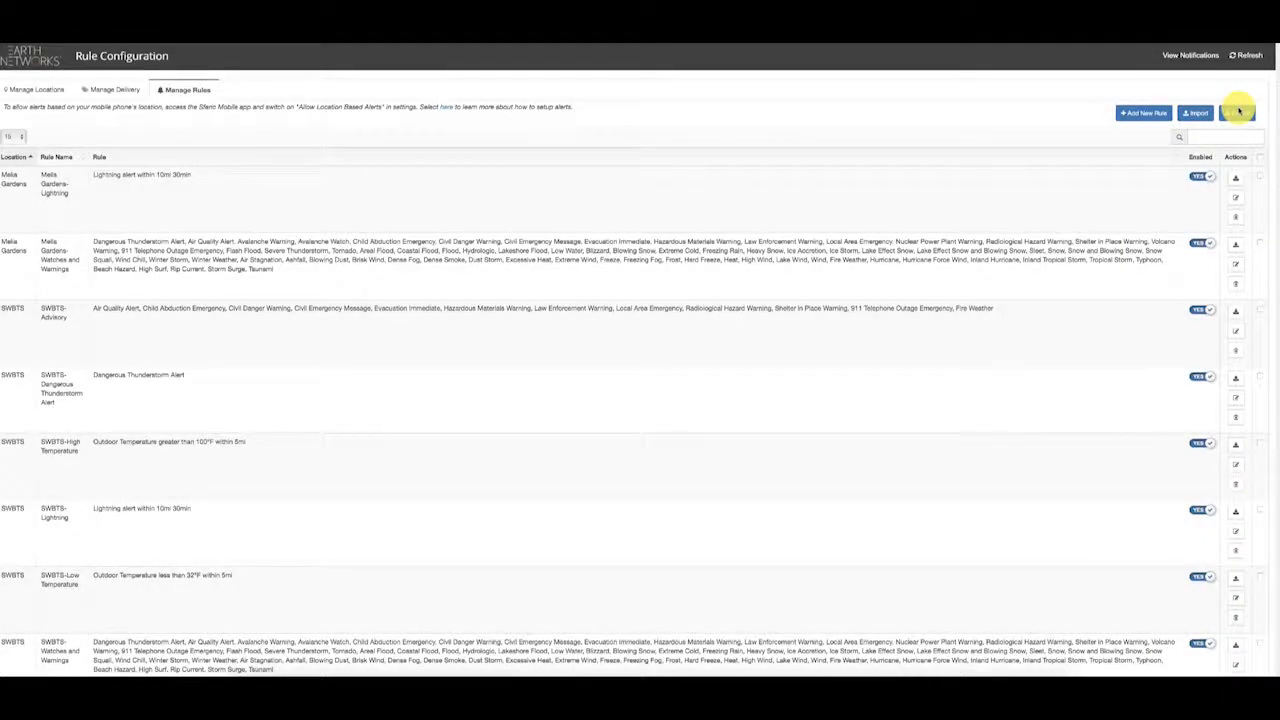
left_click(1142, 114)
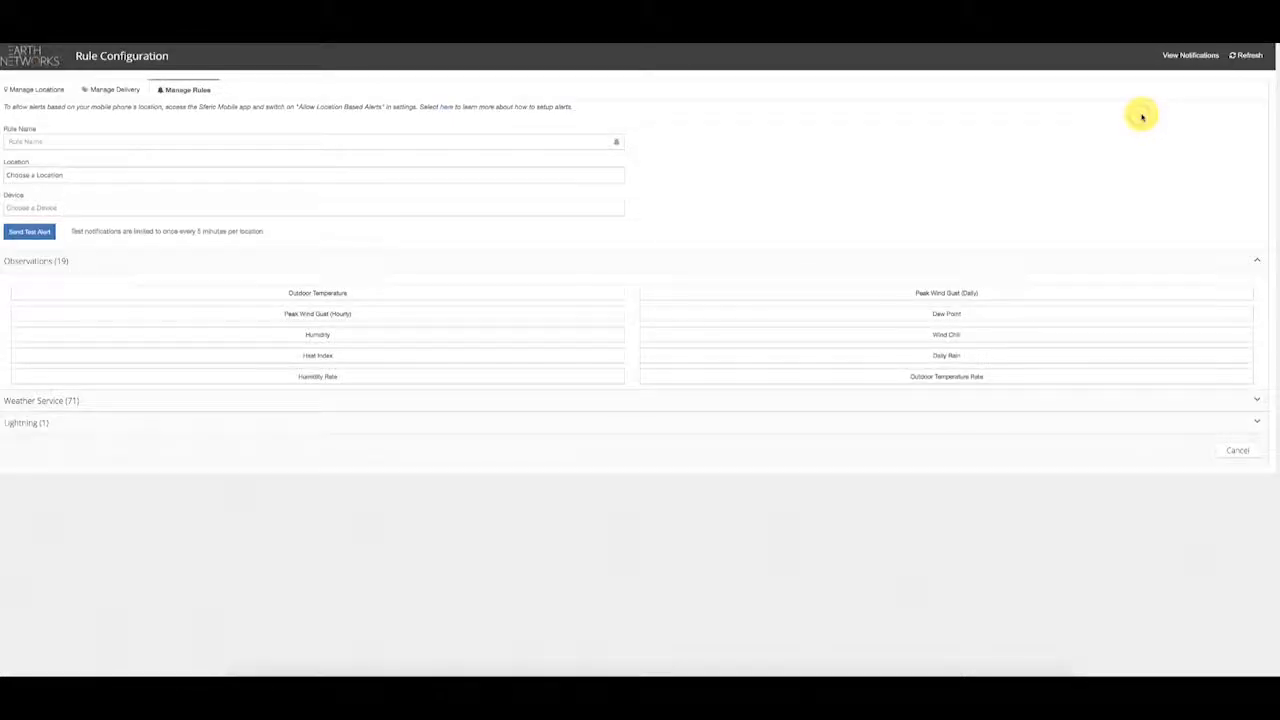
Step: Name the rule 'Lightning at Earth Networks HQ', watching Melia Gardens and alerting the iPhone
left_click(226, 141)
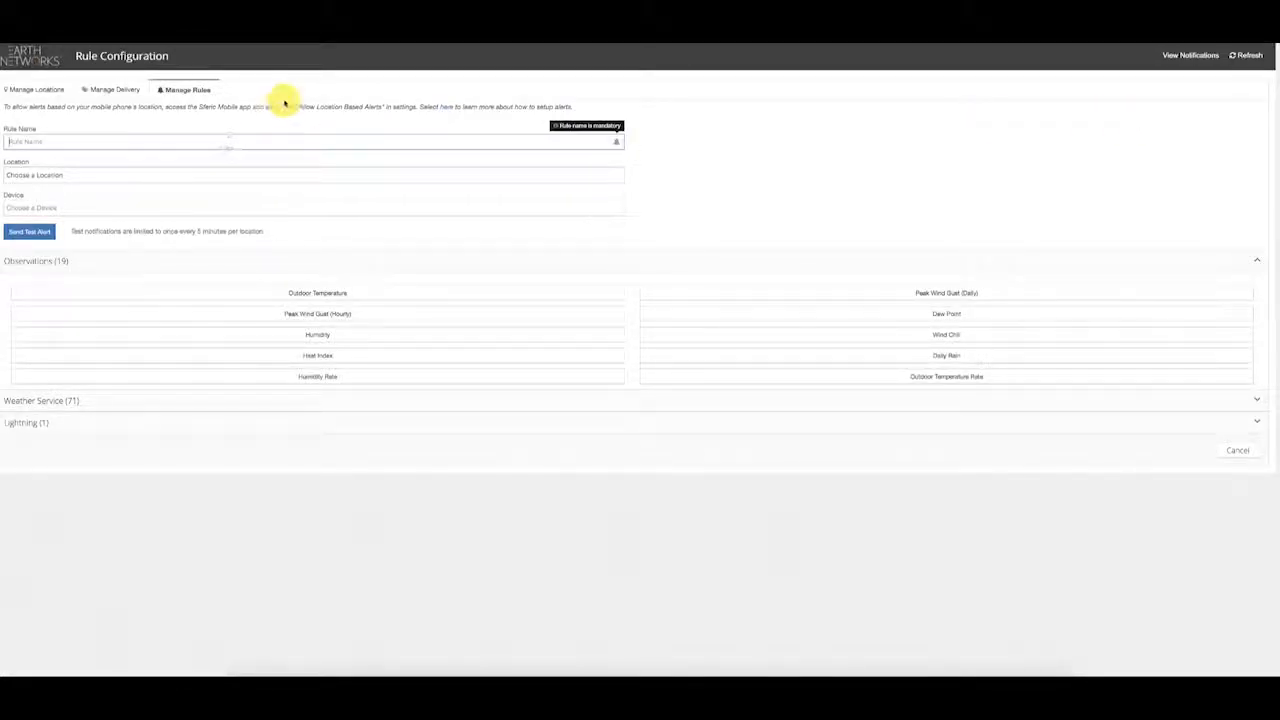
type("Lightning")
type(" al")
type("Earth")
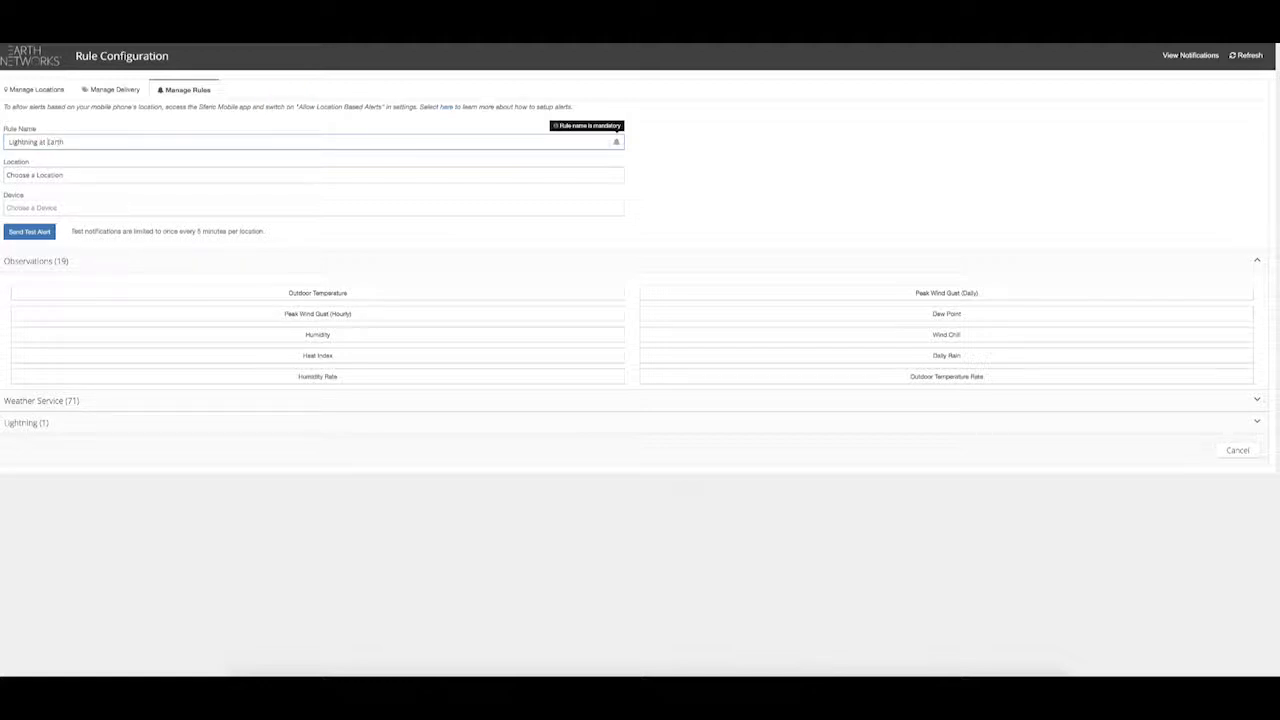
type(" Netwworks HQ")
left_click(281, 178)
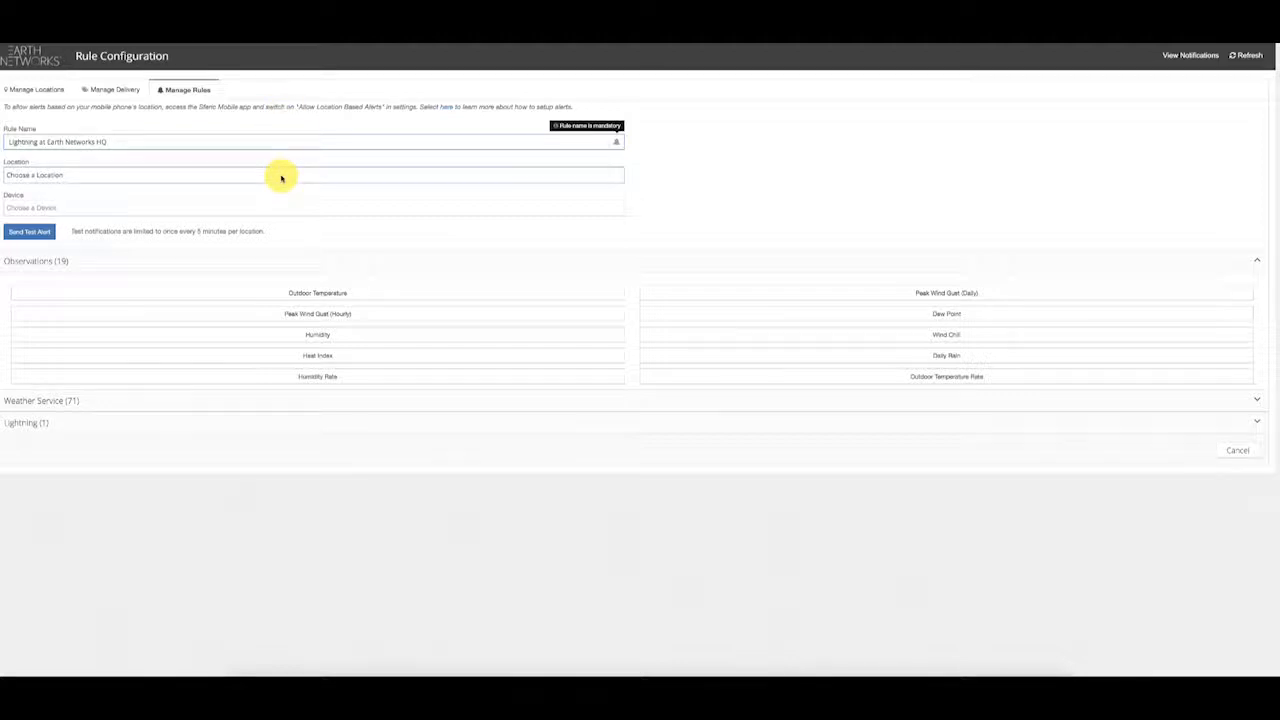
left_click(281, 178)
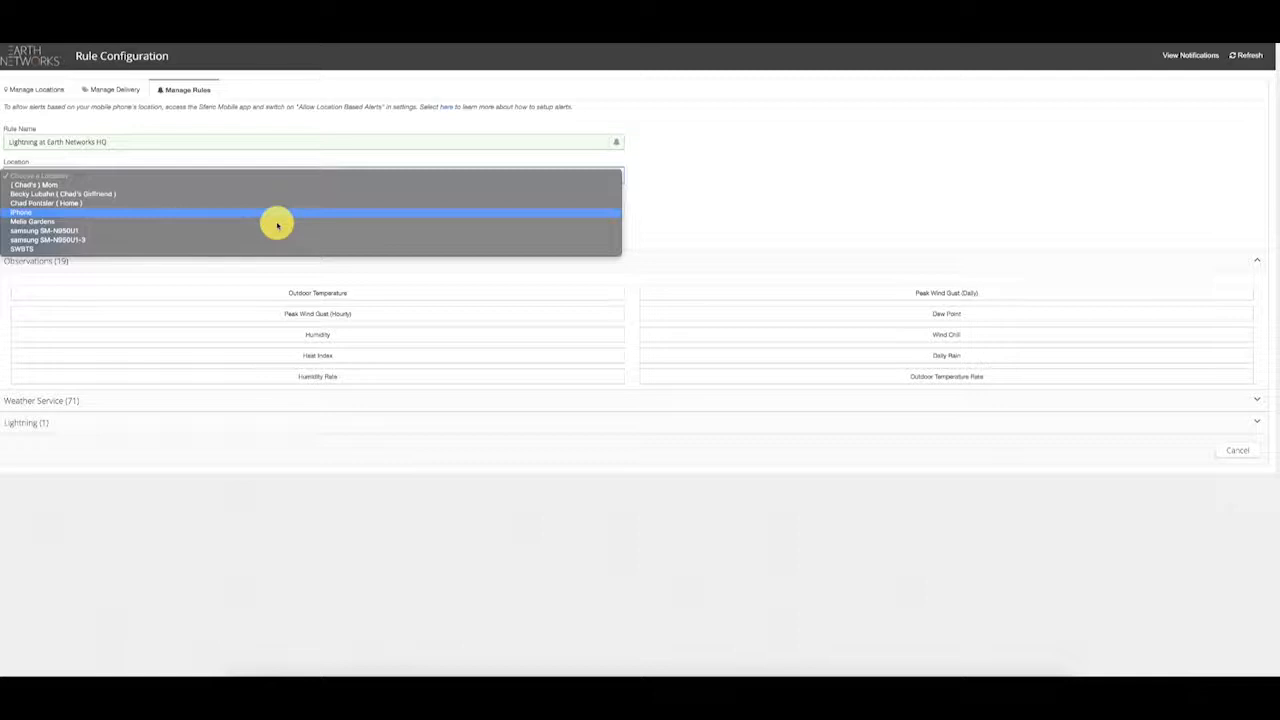
left_click(277, 222)
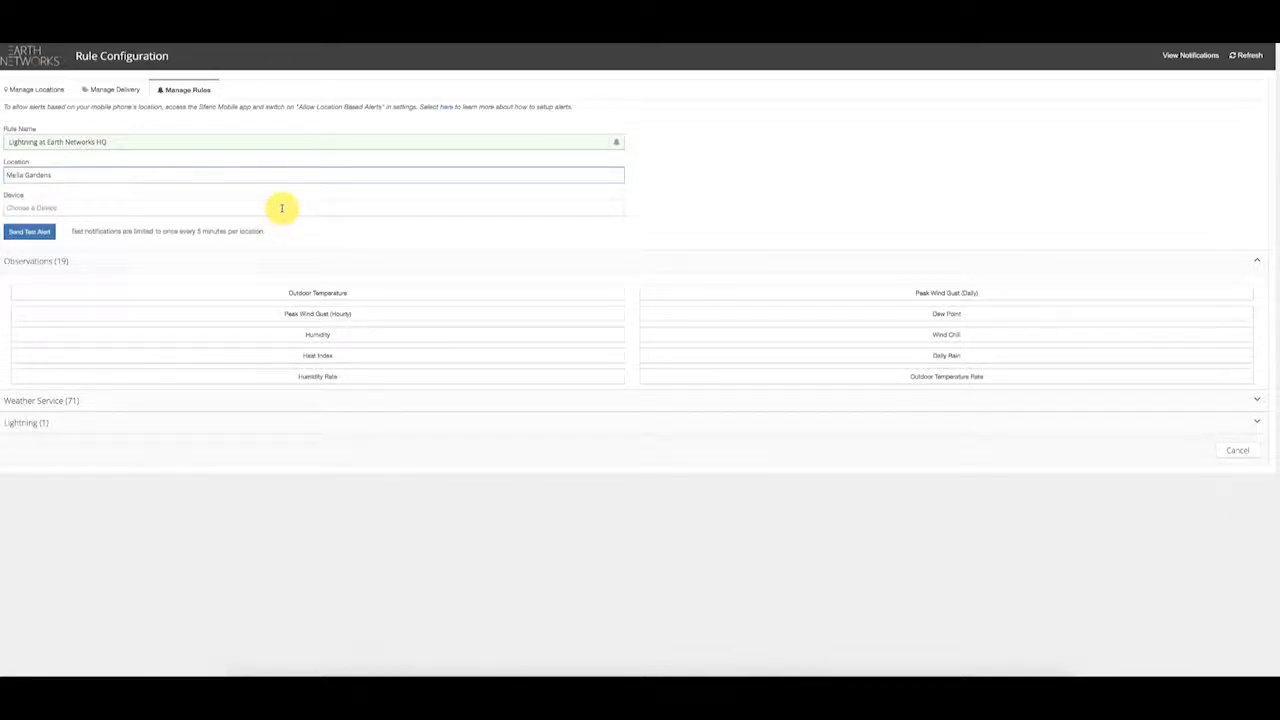
left_click(281, 208)
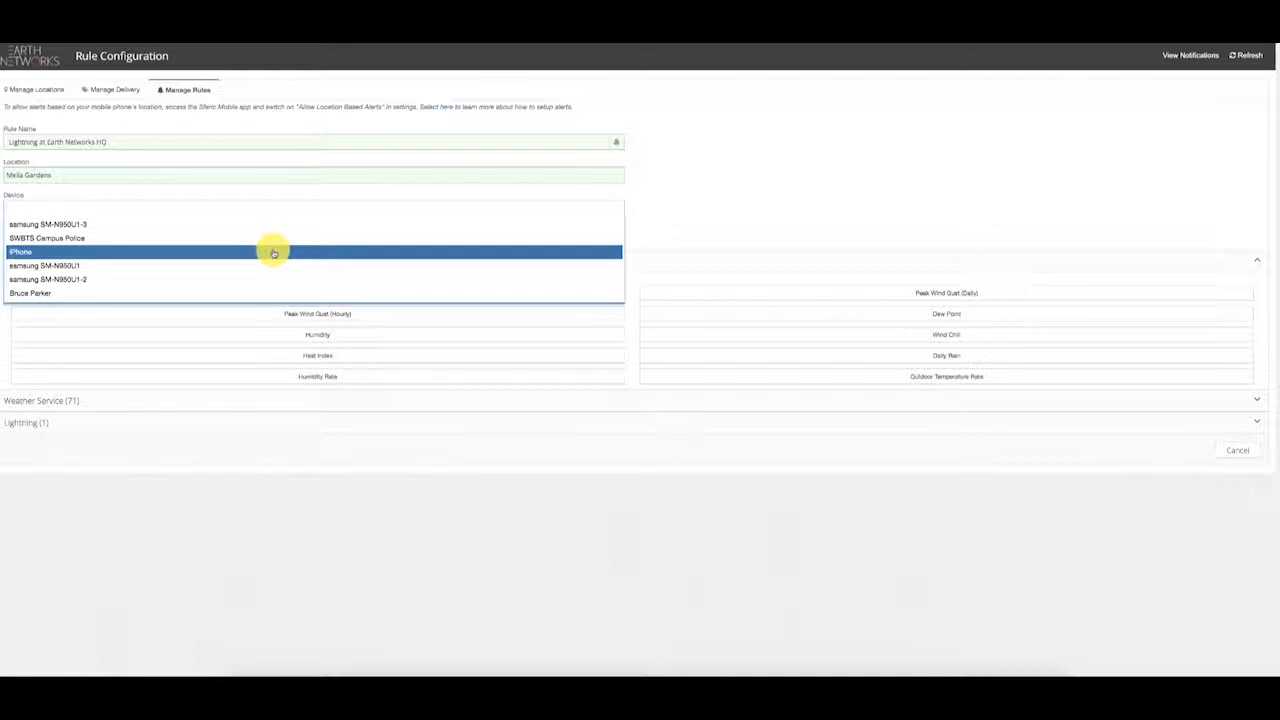
left_click(274, 253)
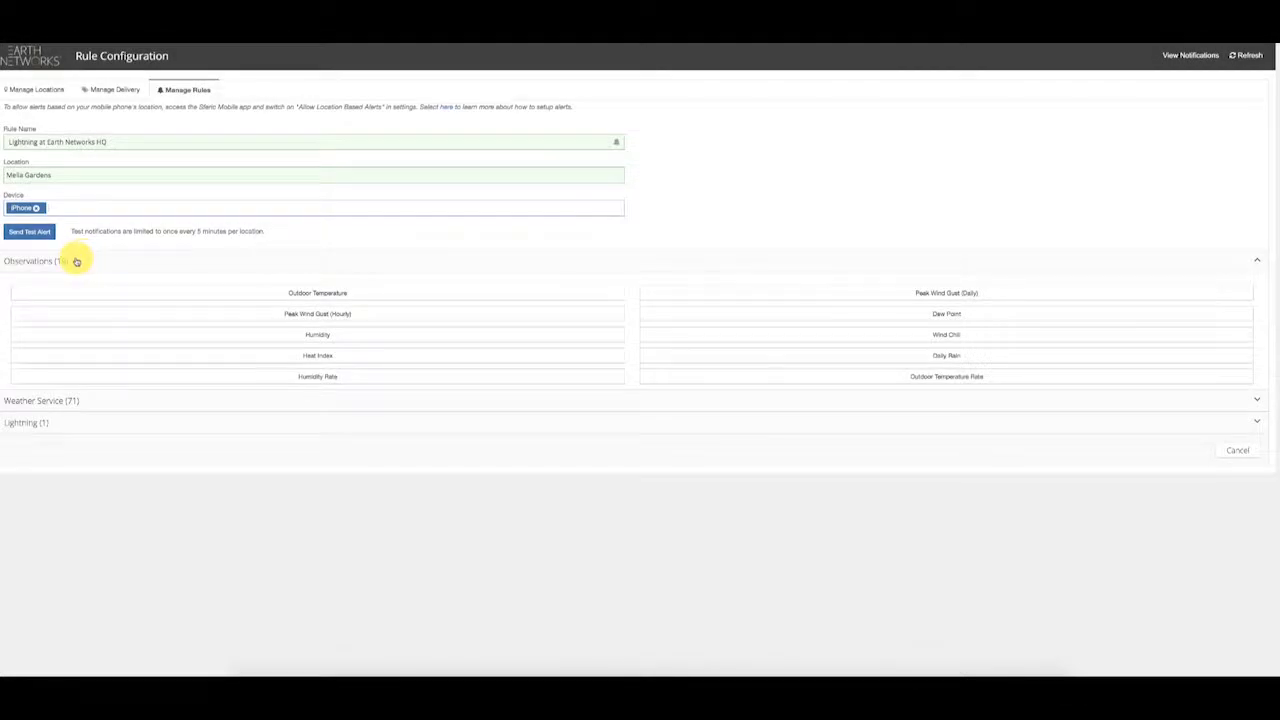
Step: Expand Observations (19) to list types like Outdoor Temperature, Peak Wind Gust and Humidity
left_click(76, 261)
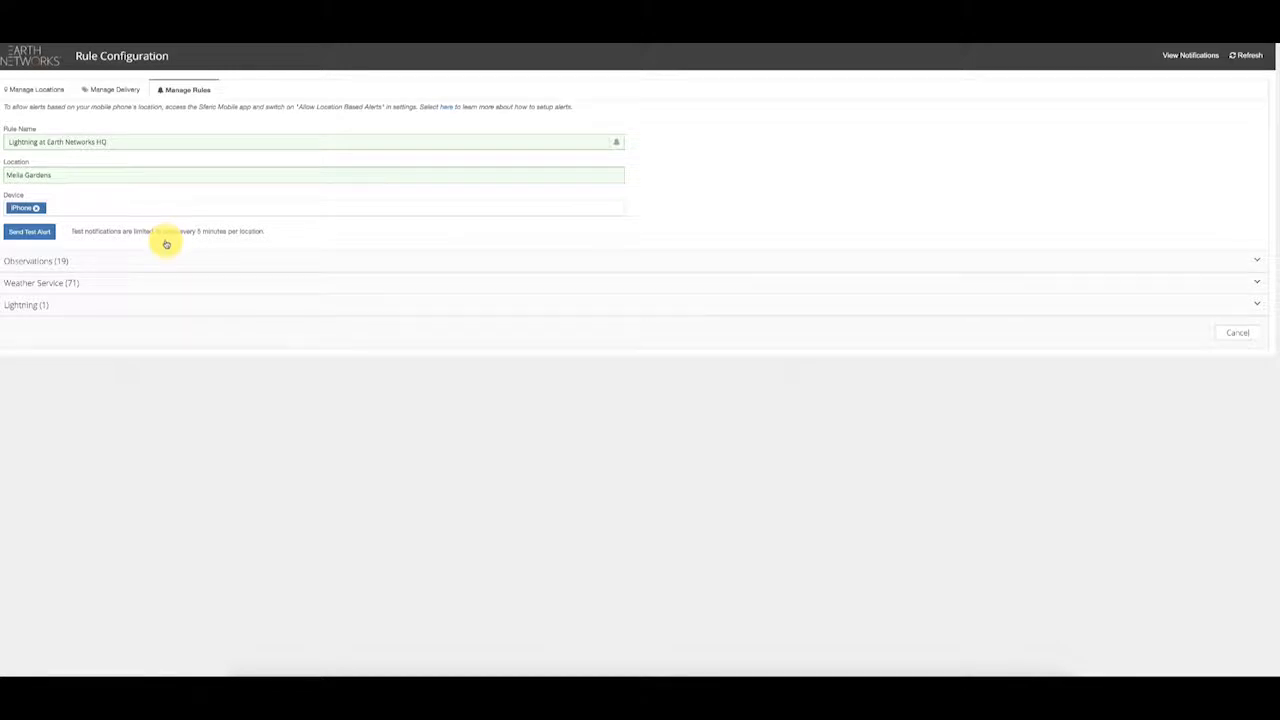
left_click(167, 263)
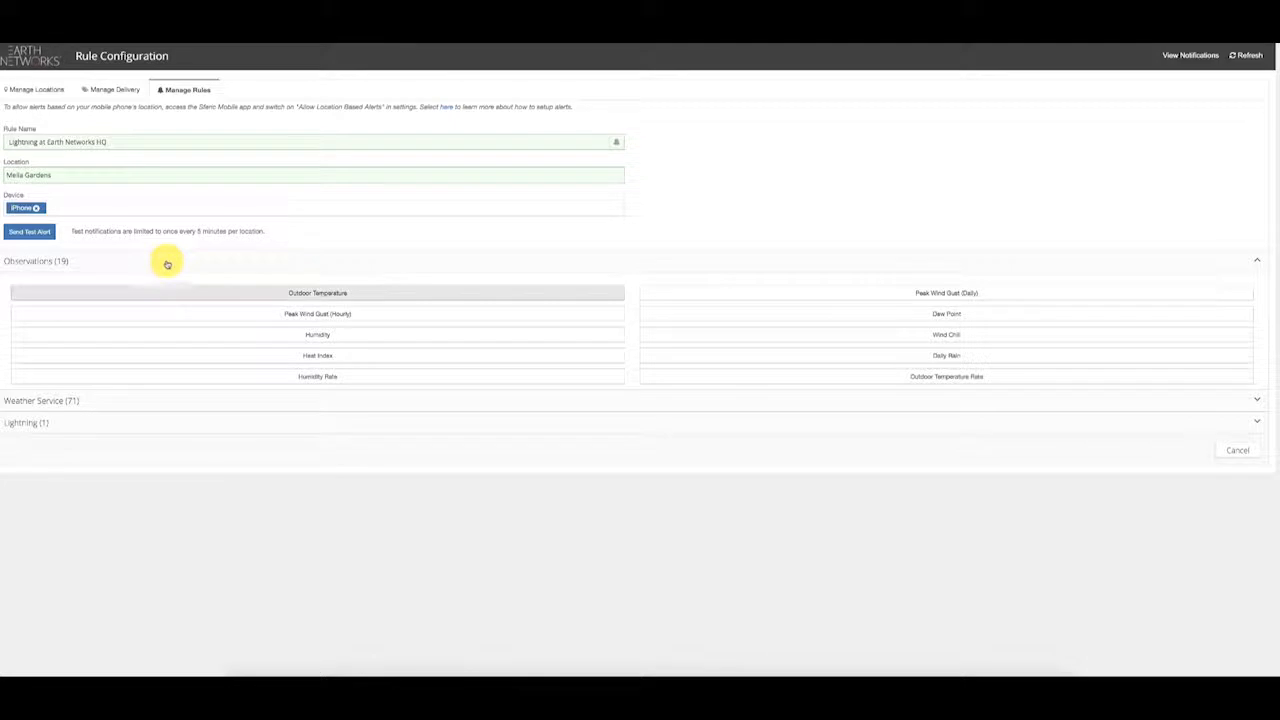
left_click(177, 292)
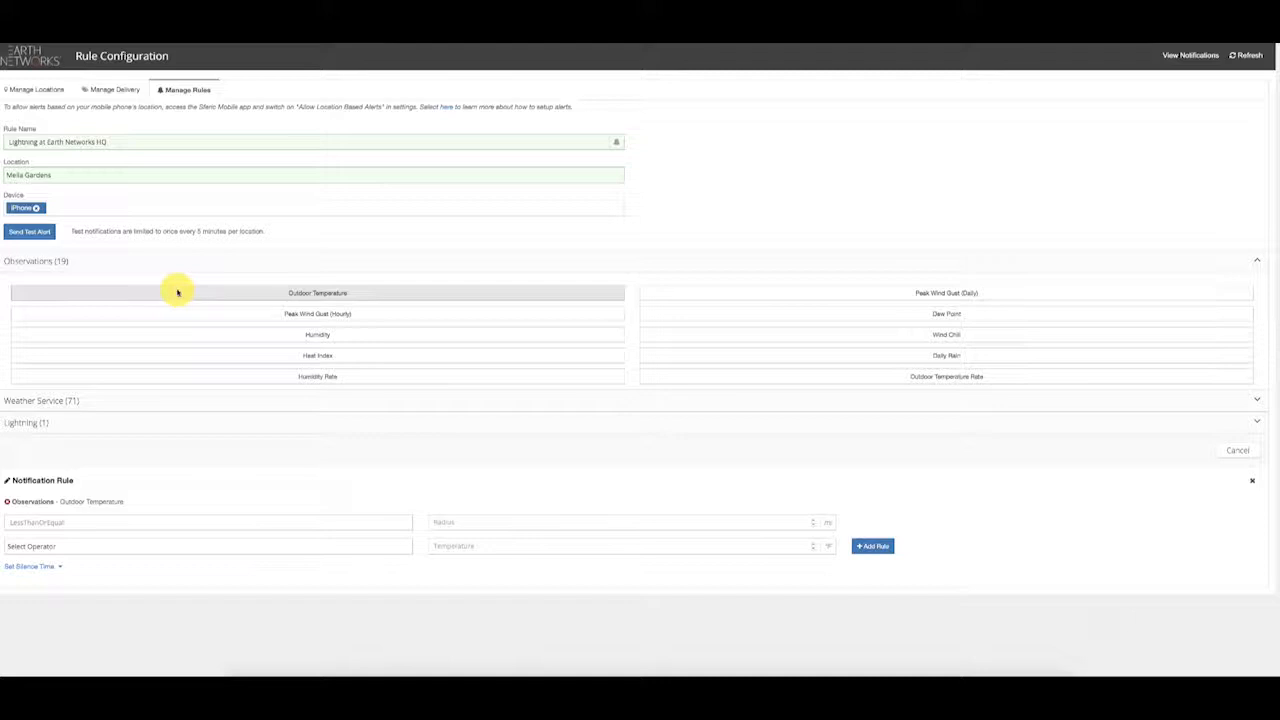
scroll(177, 293, "down", 1)
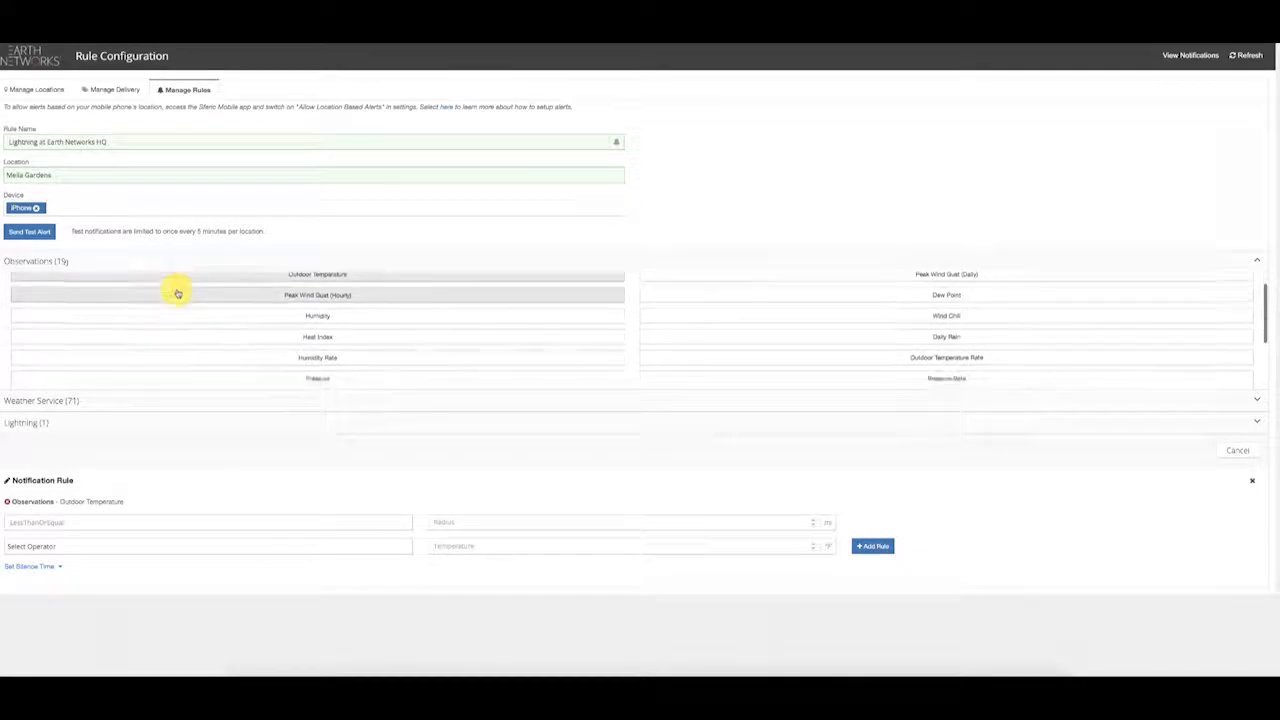
scroll(177, 293, "down", 1)
scroll(177, 293, "down", 3)
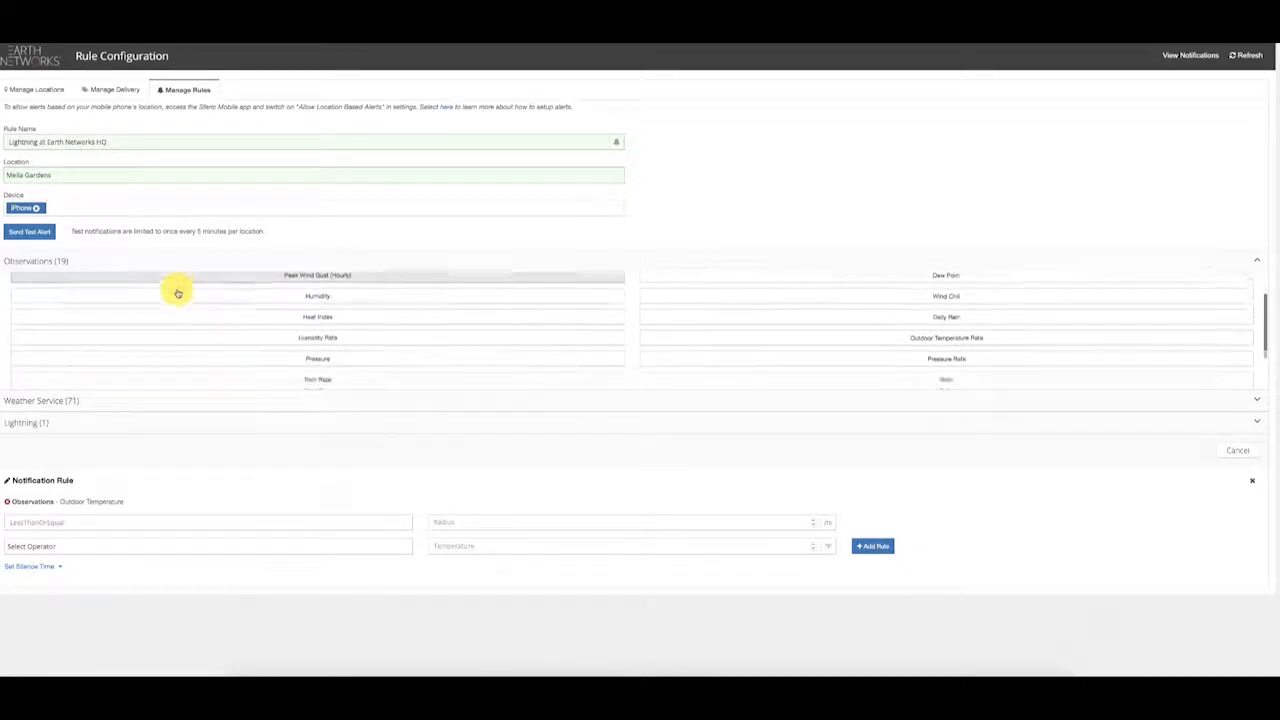
scroll(177, 293, "down", 2)
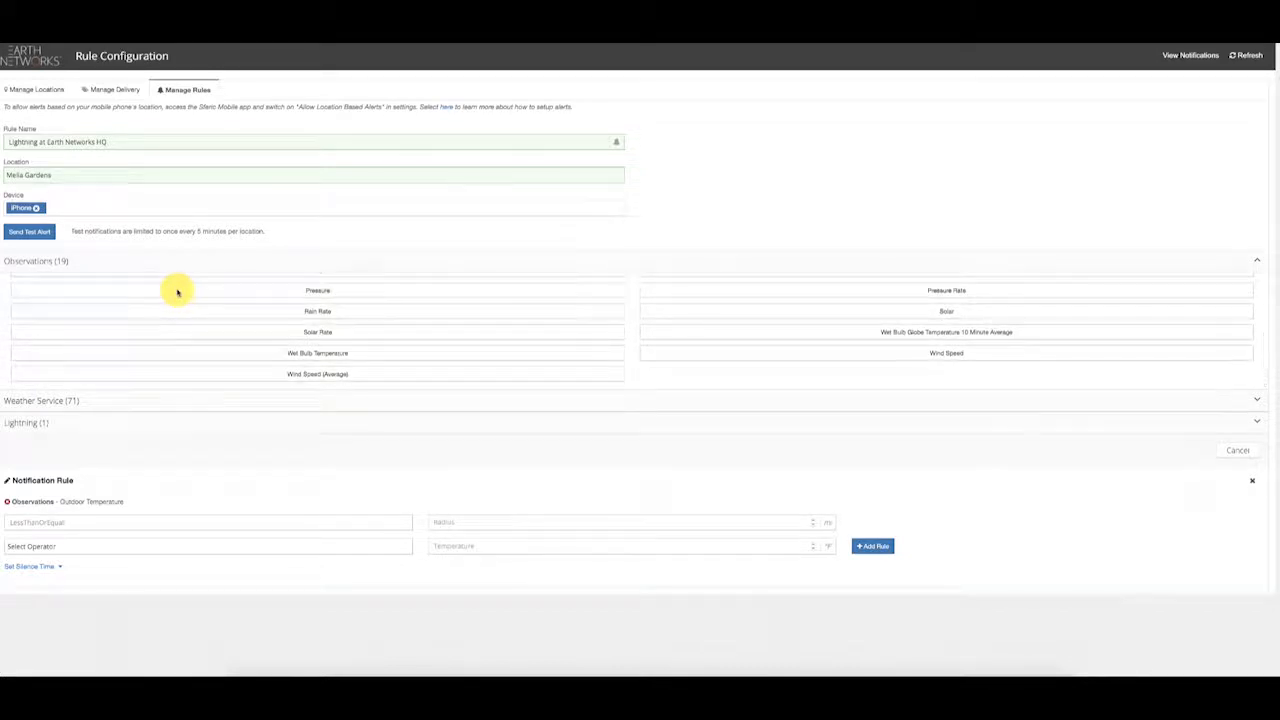
scroll(177, 293, "up", 2)
scroll(177, 293, "up", 4)
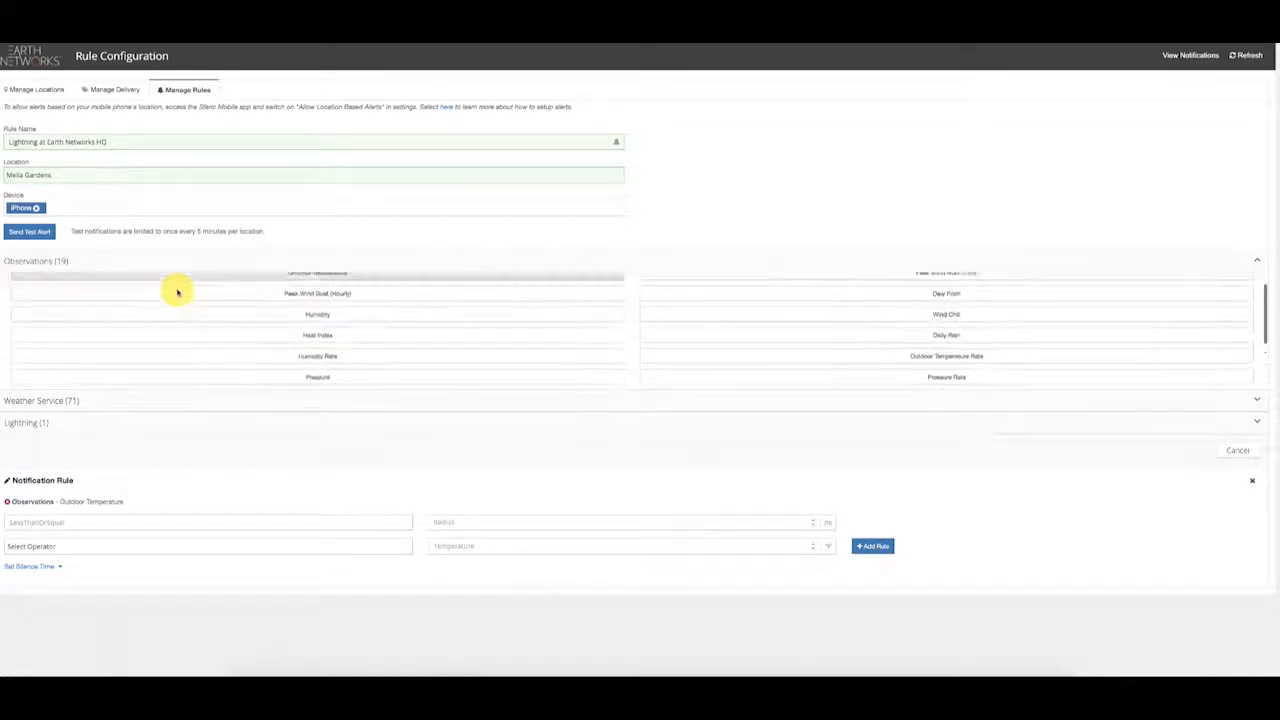
scroll(177, 293, "down", 4)
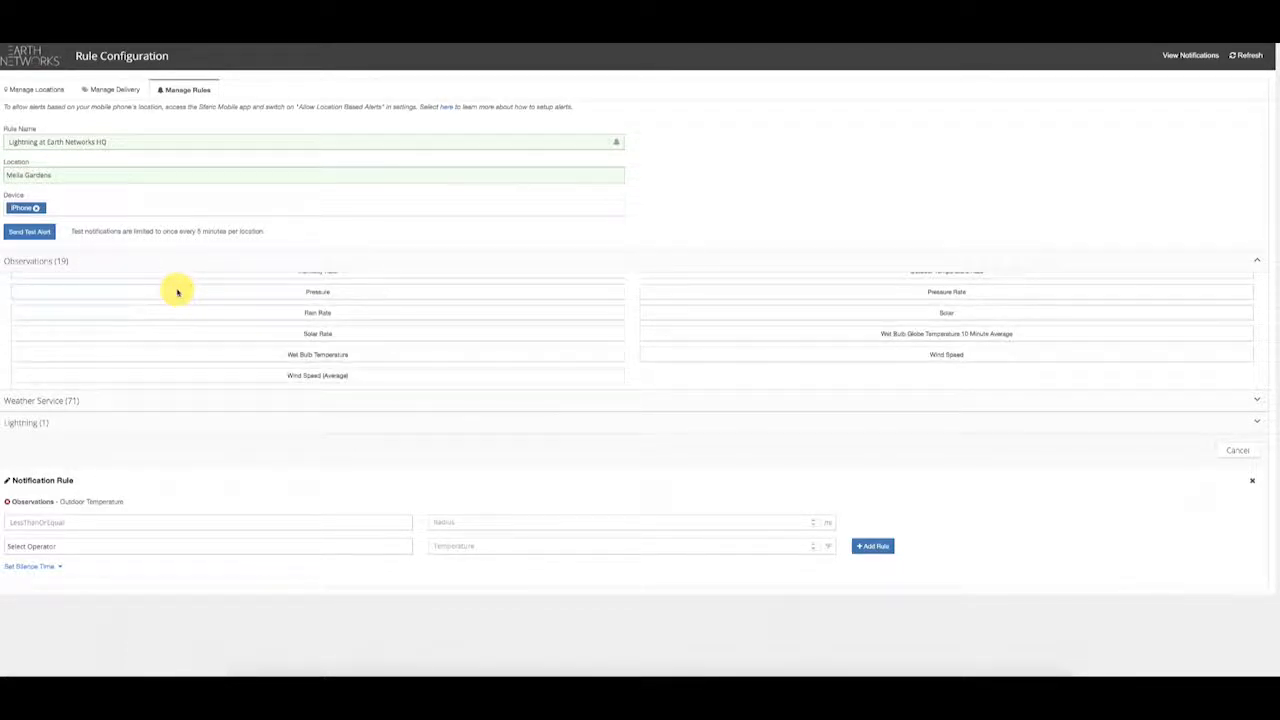
left_click(1251, 480)
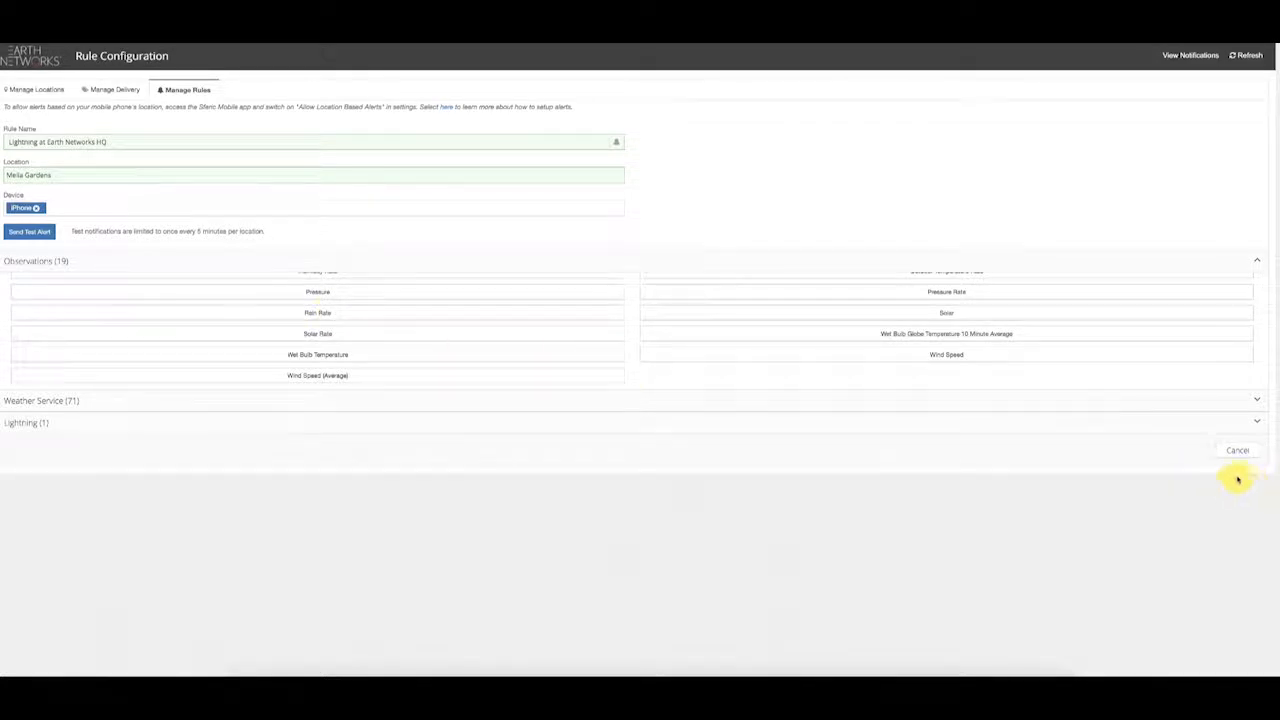
left_click(869, 340)
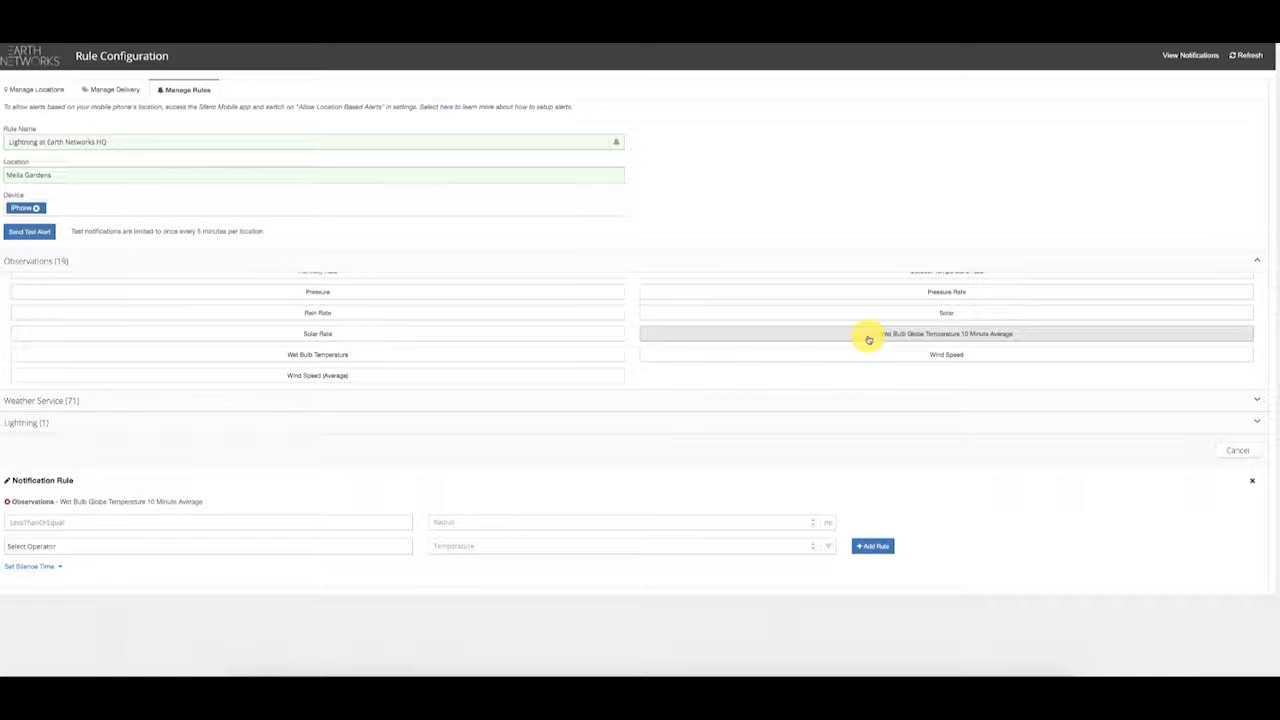
left_click(1253, 485)
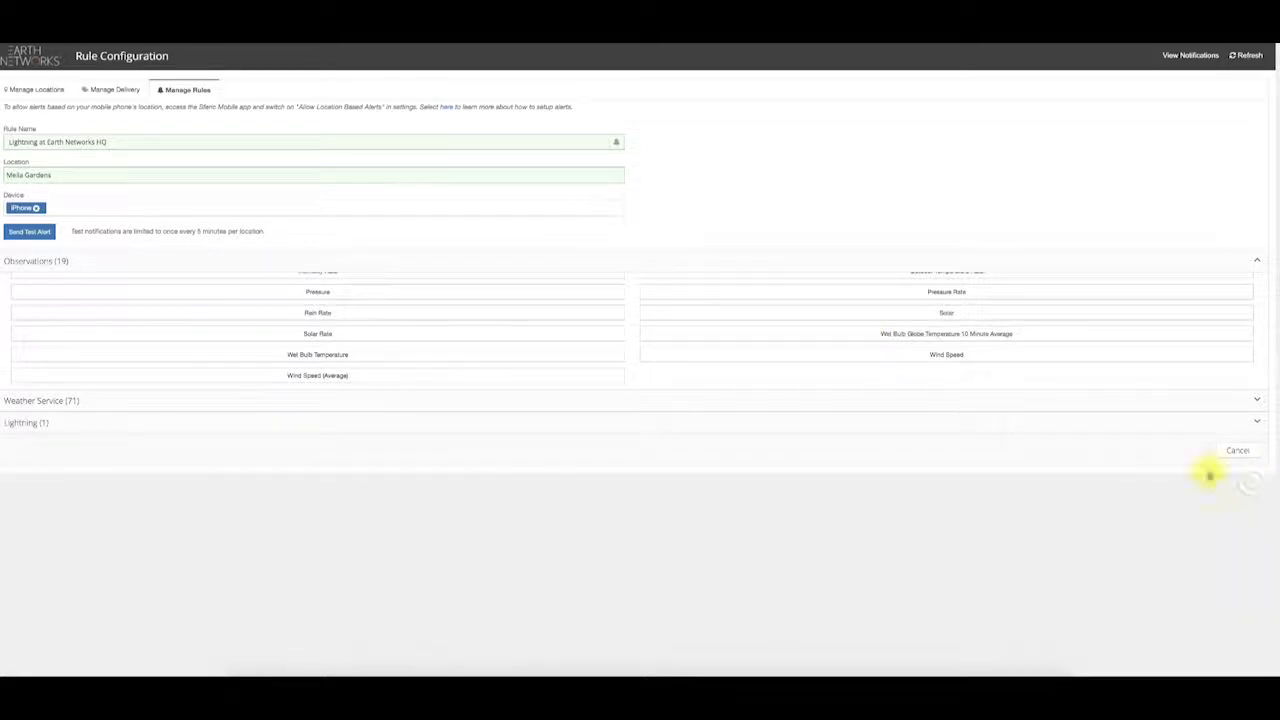
left_click(334, 263)
left_click(346, 284)
Step: Scroll through the Weather Service (71) alert tree and back to the Severe alerts at top
scroll(368, 310, "down", 1)
scroll(368, 310, "down", 1)
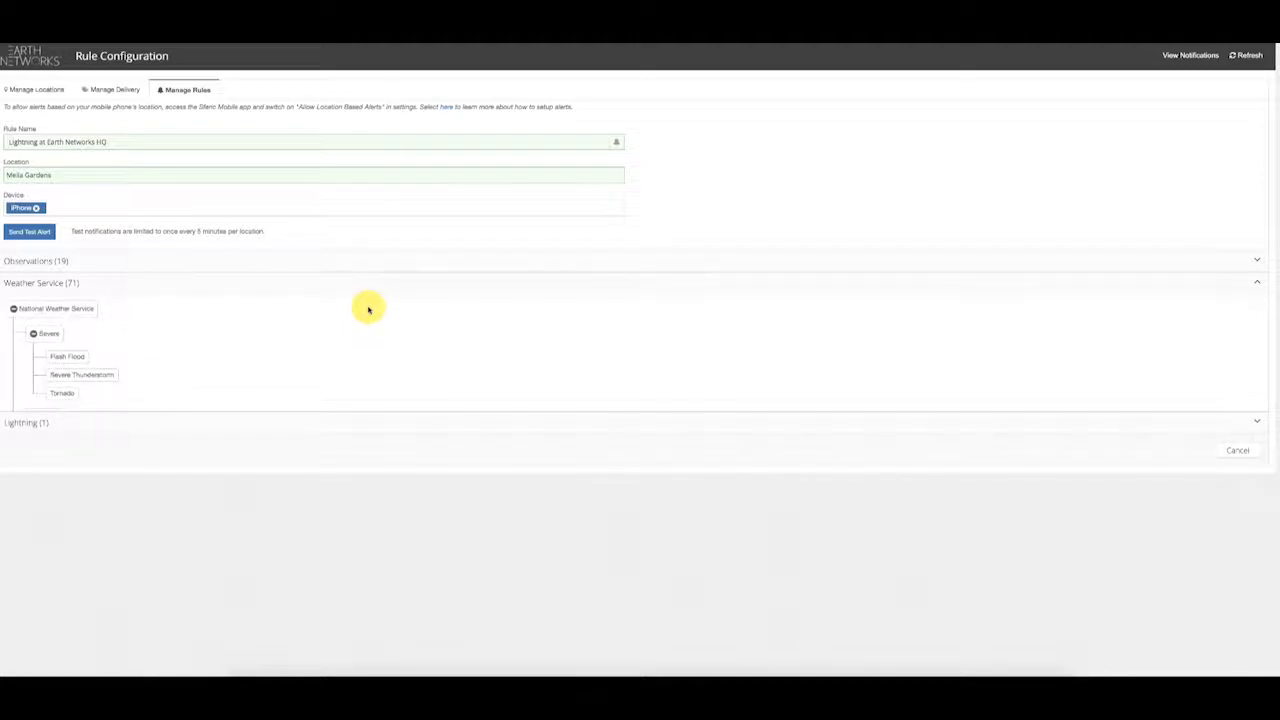
scroll(368, 310, "down", 1)
scroll(368, 310, "down", 2)
scroll(368, 310, "down", 8)
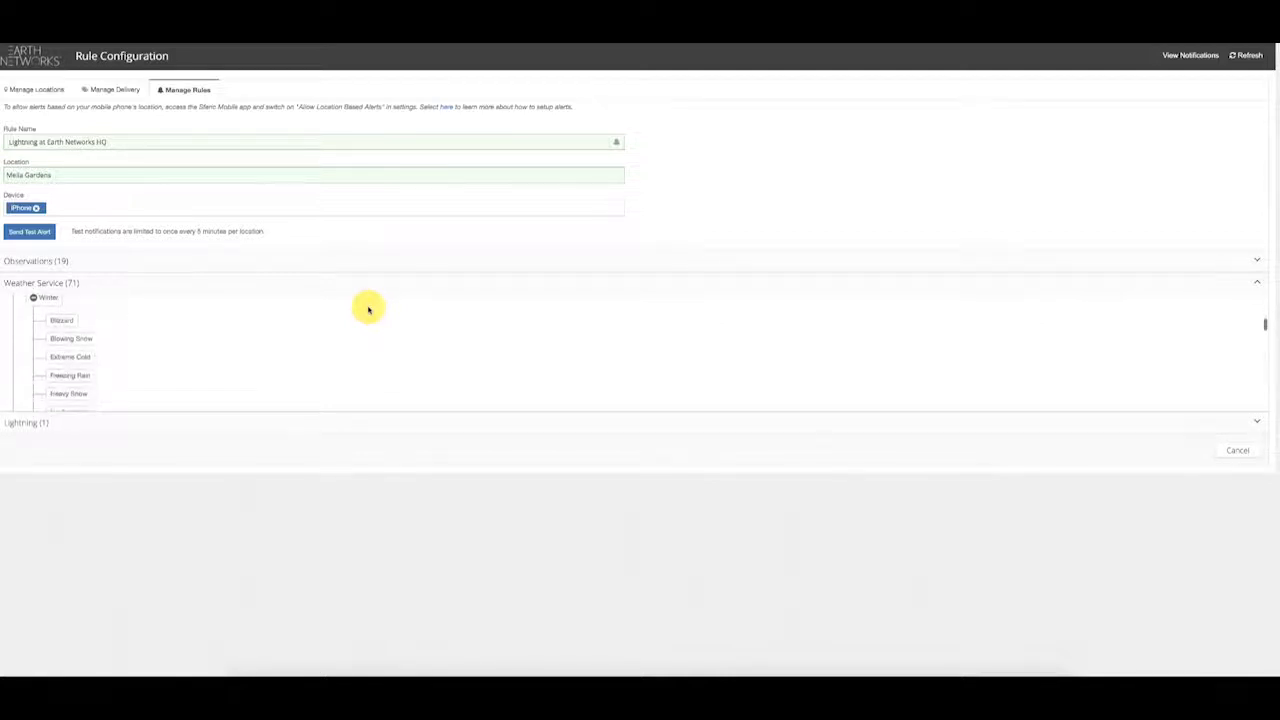
scroll(368, 310, "down", 2)
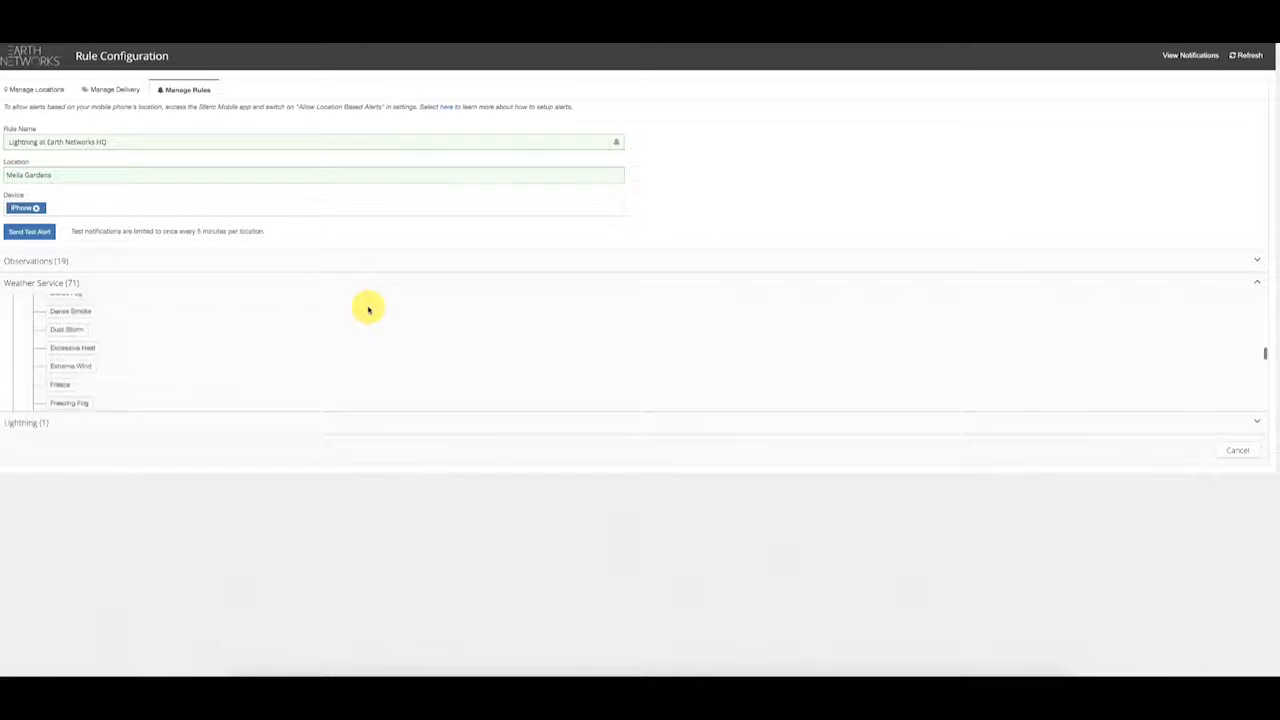
scroll(368, 310, "down", 1)
scroll(368, 310, "down", 1)
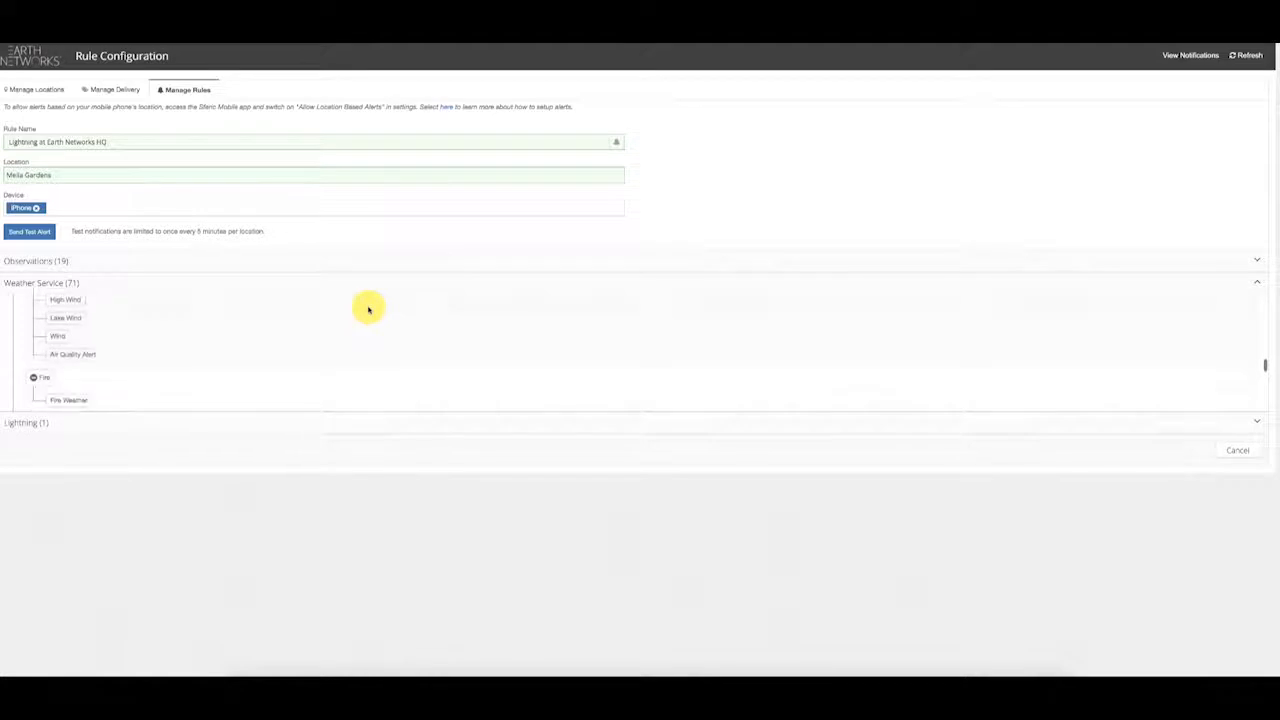
scroll(368, 310, "down", 1)
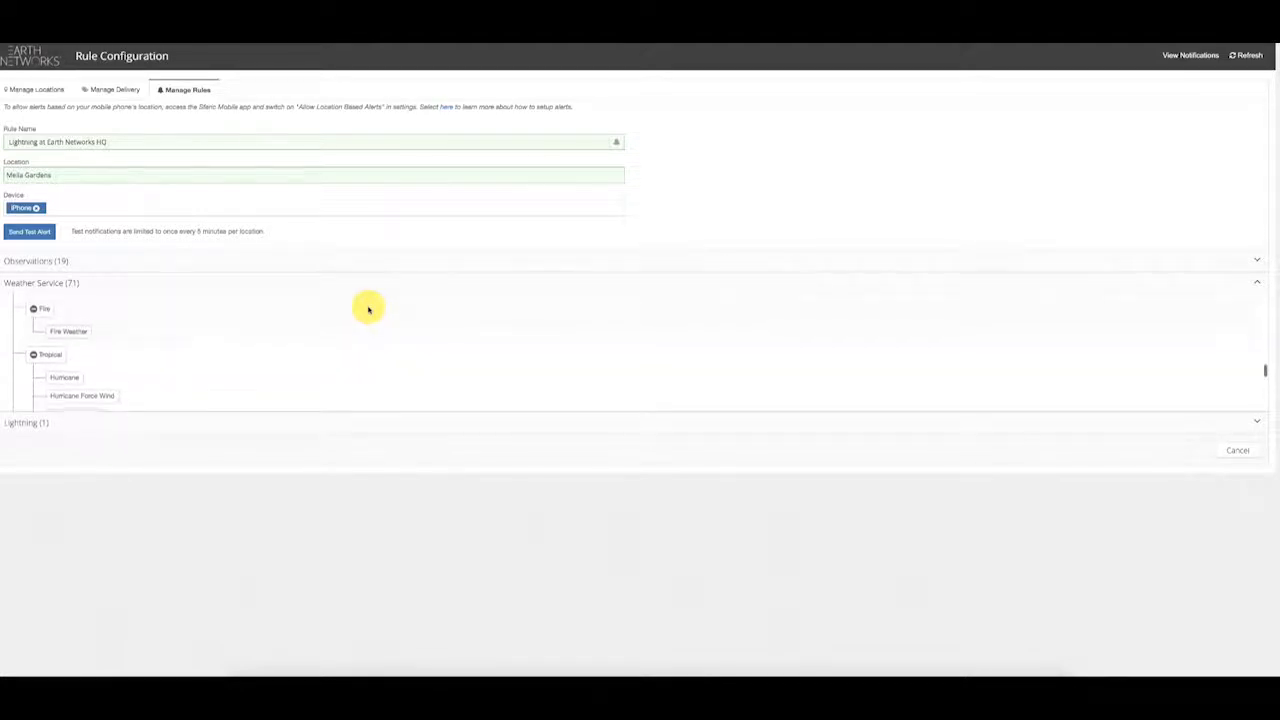
scroll(368, 310, "down", 2)
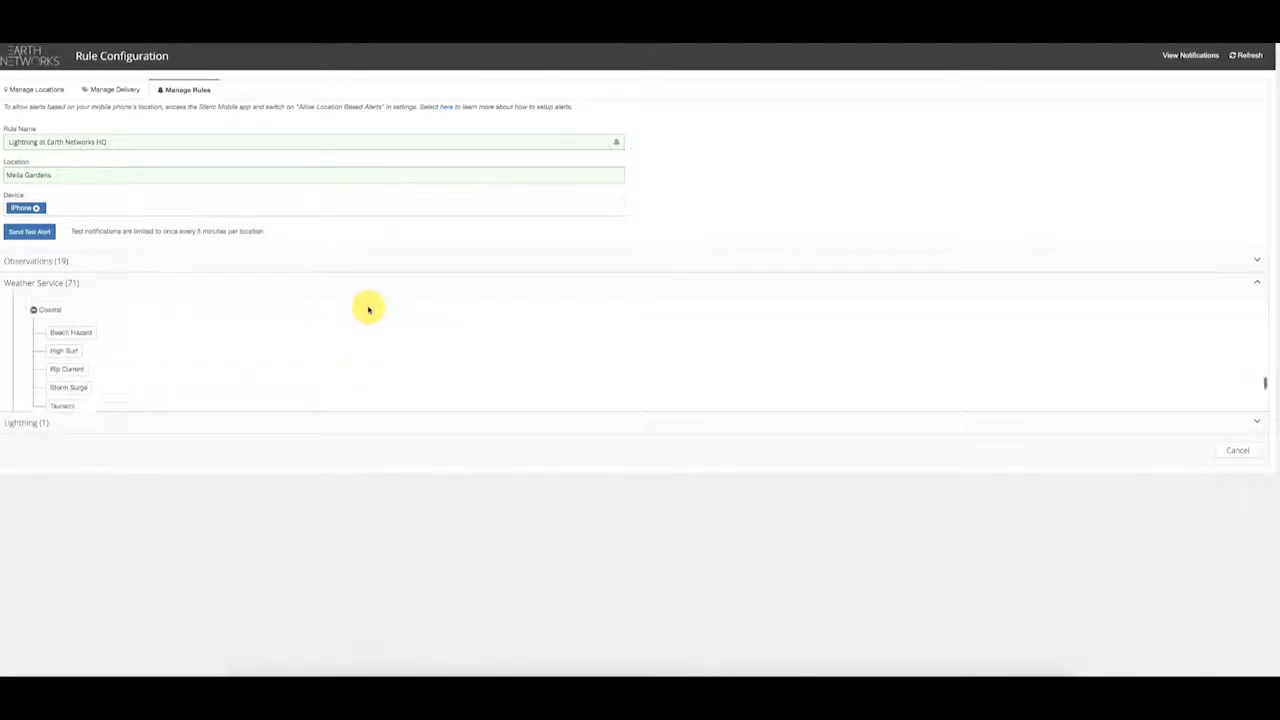
scroll(368, 310, "down", 5)
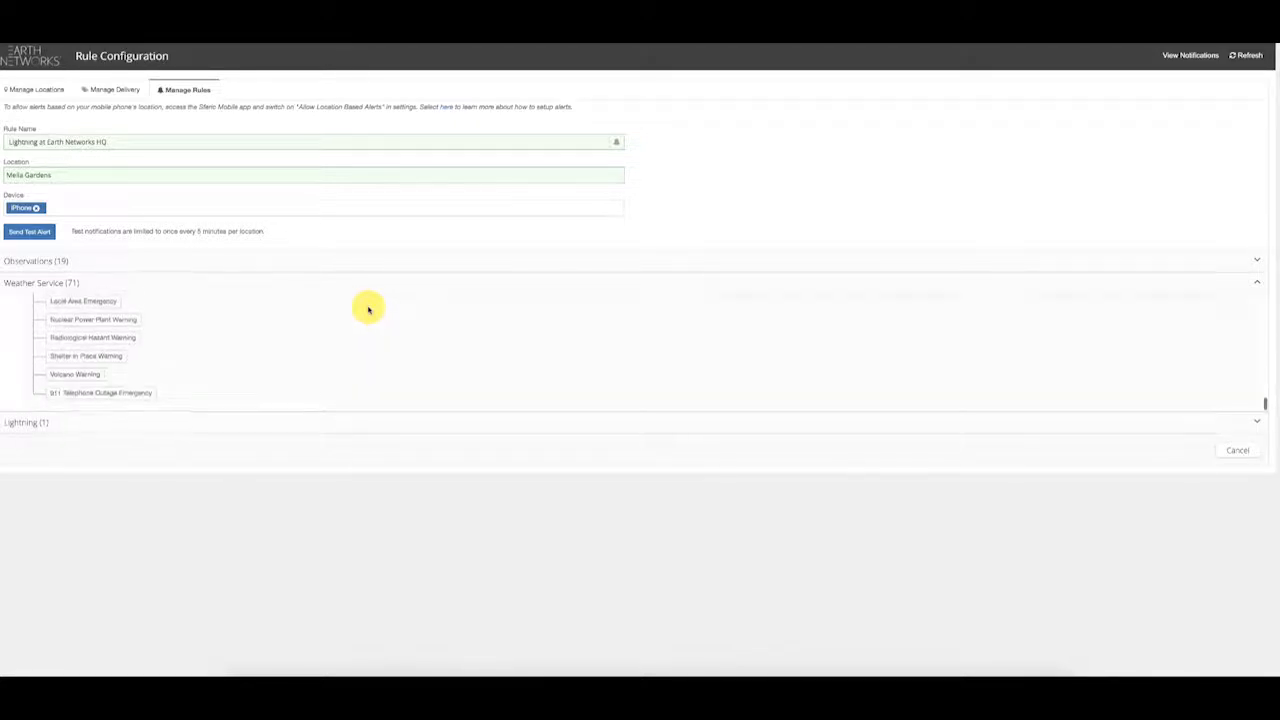
scroll(315, 342, "up", 3)
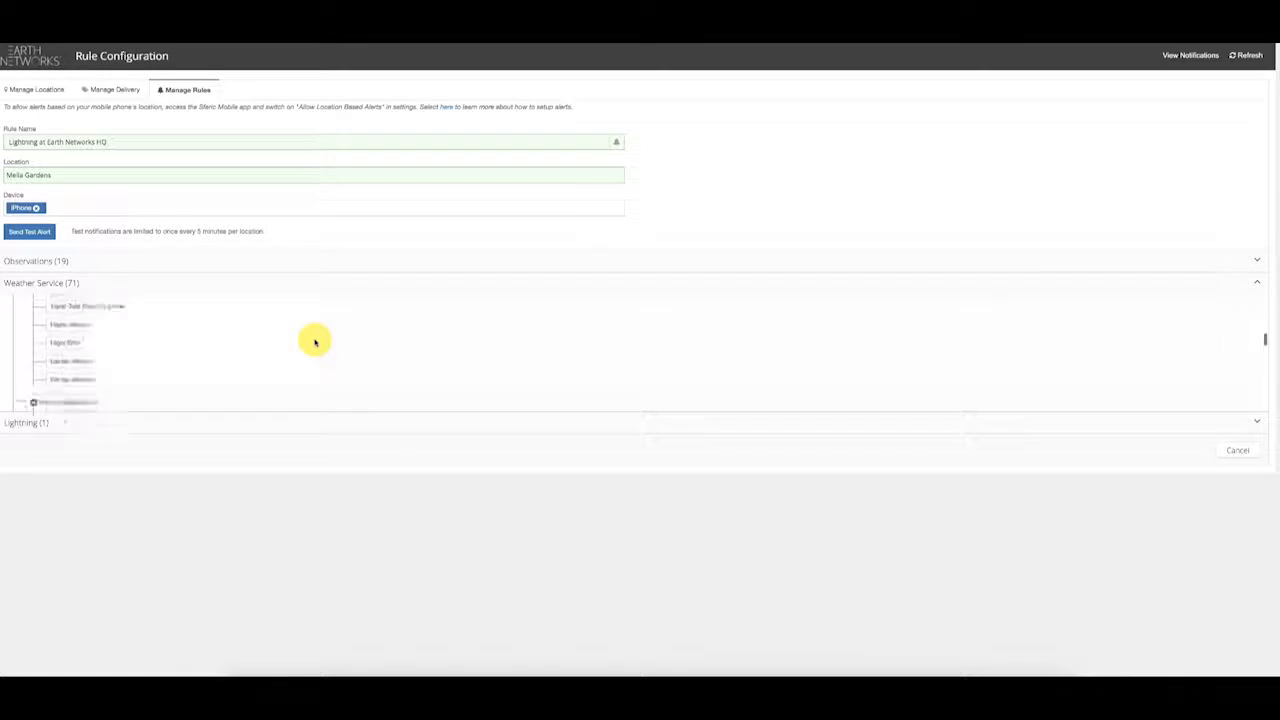
scroll(315, 342, "up", 3)
scroll(360, 330, "up", 2)
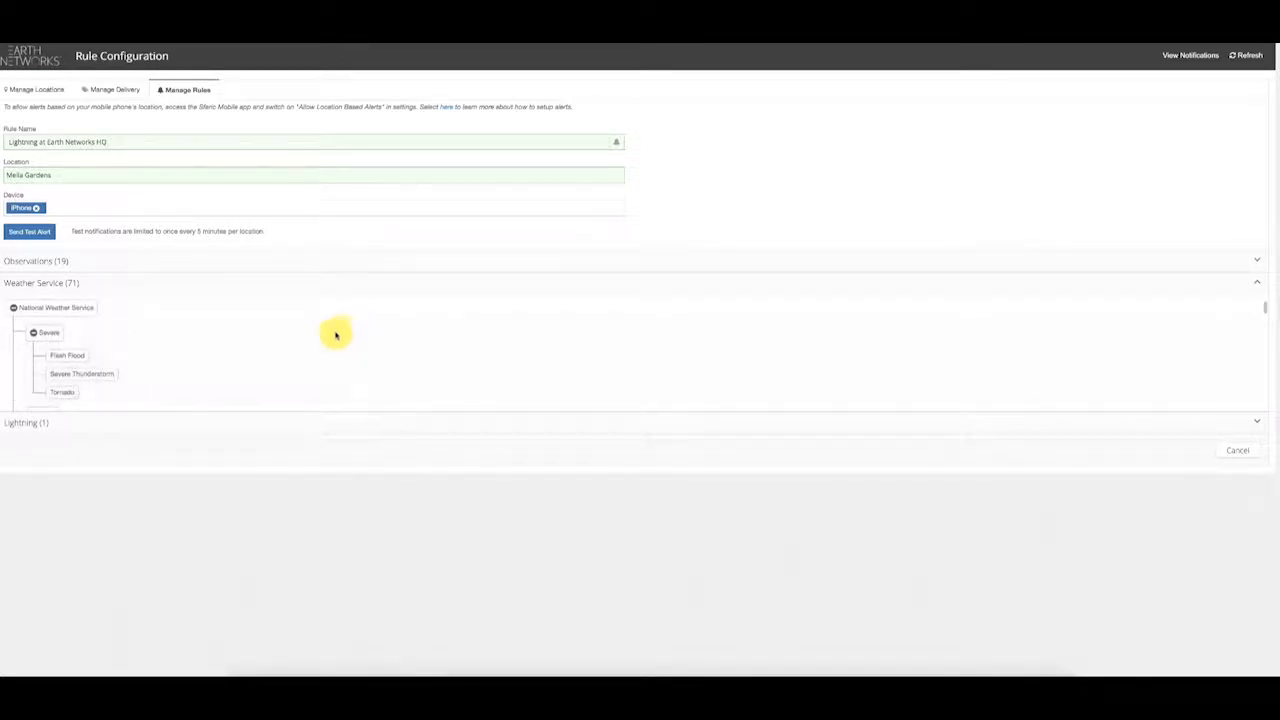
Step: Try a Tornado alert rule including watches, then discard the draft
left_click(62, 394)
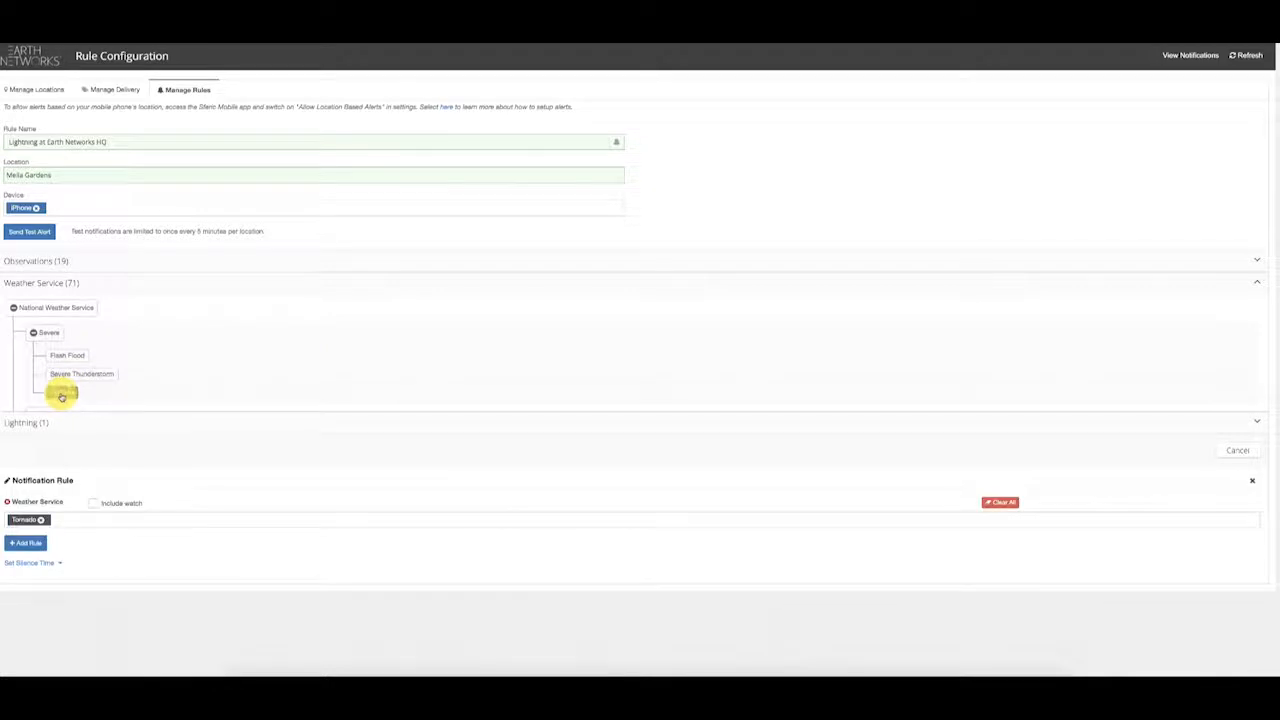
left_click(94, 503)
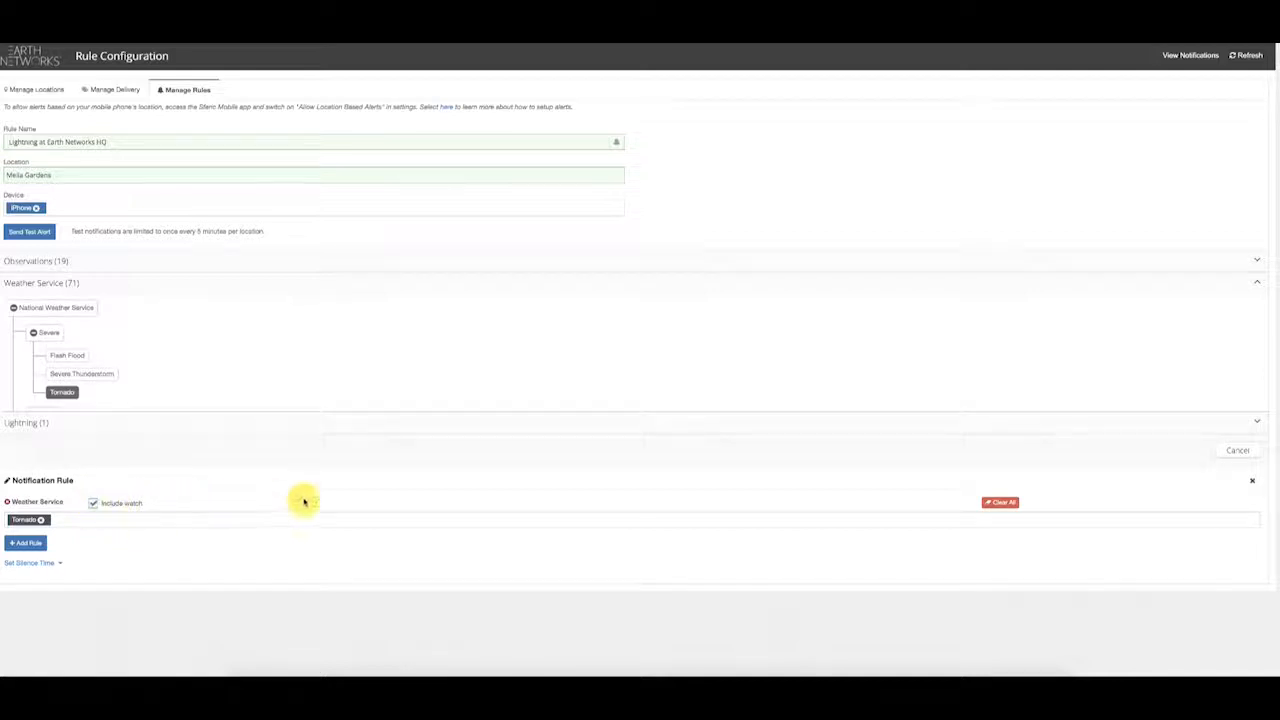
left_click(1238, 450)
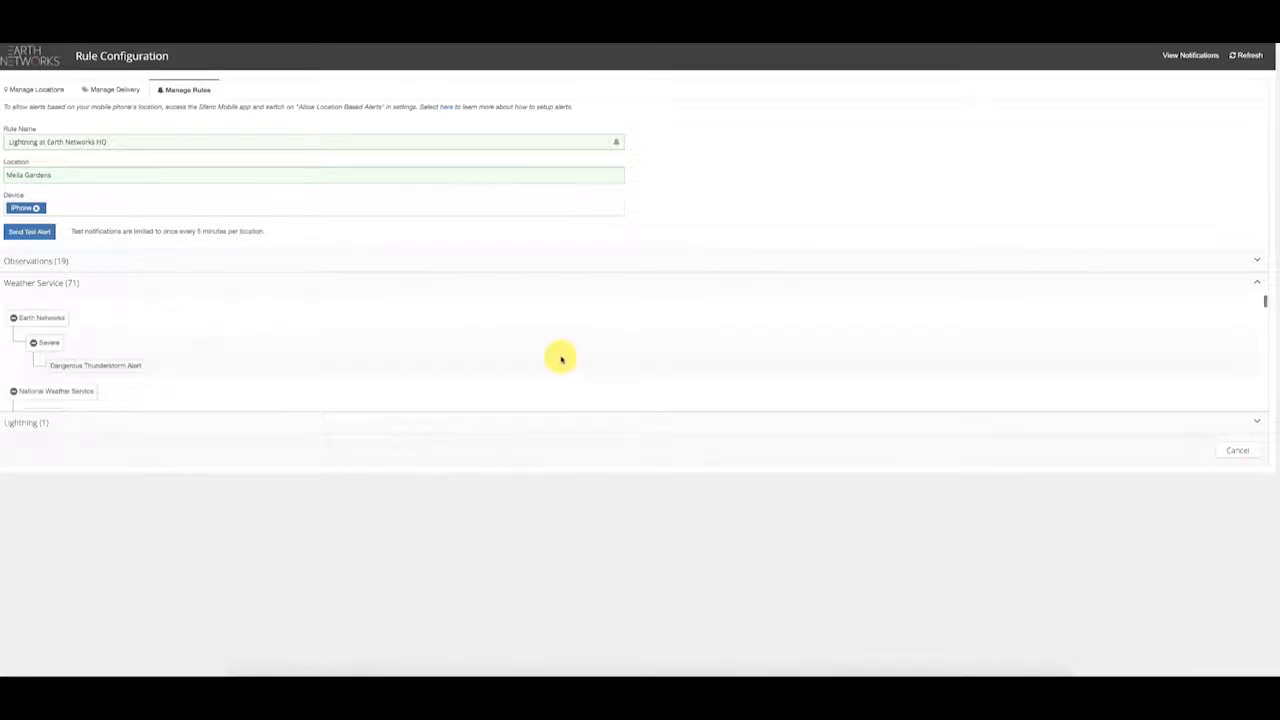
Step: Drop a Dangerous Thunderstorm Alert draft and expand the Lightning (1) category instead
left_click(114, 365)
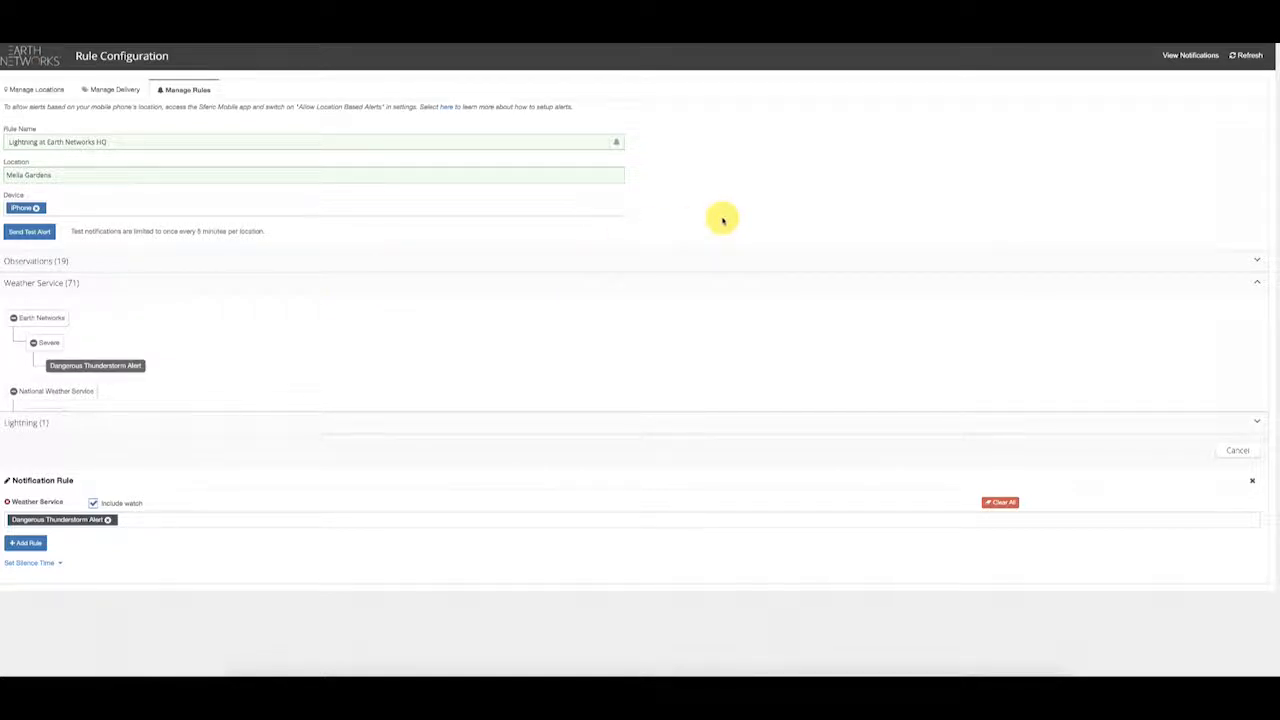
left_click(1252, 480)
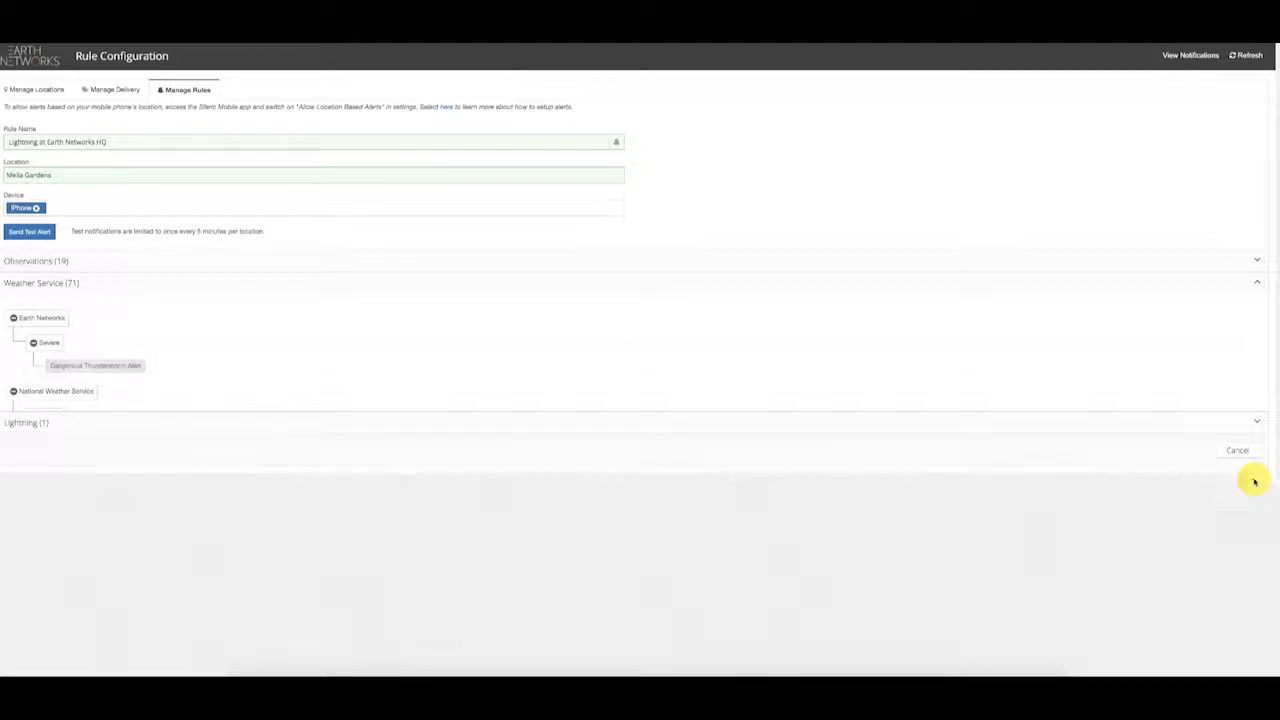
left_click(396, 284)
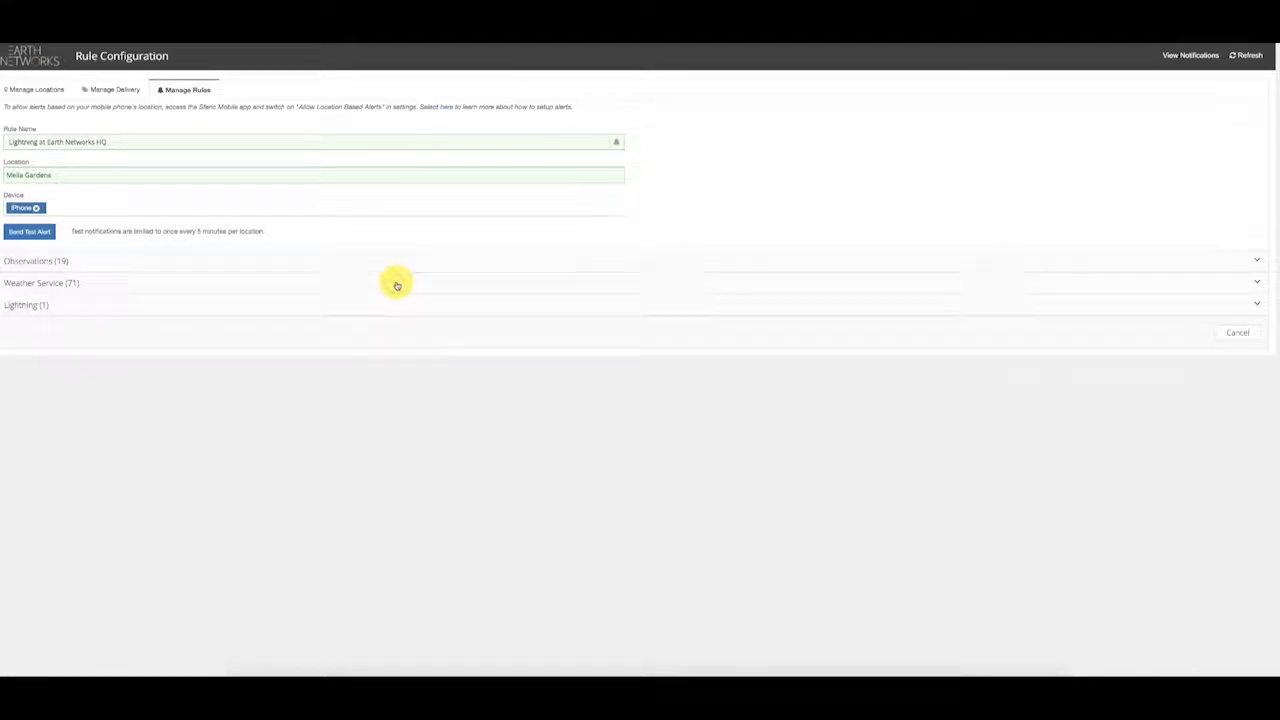
left_click(402, 306)
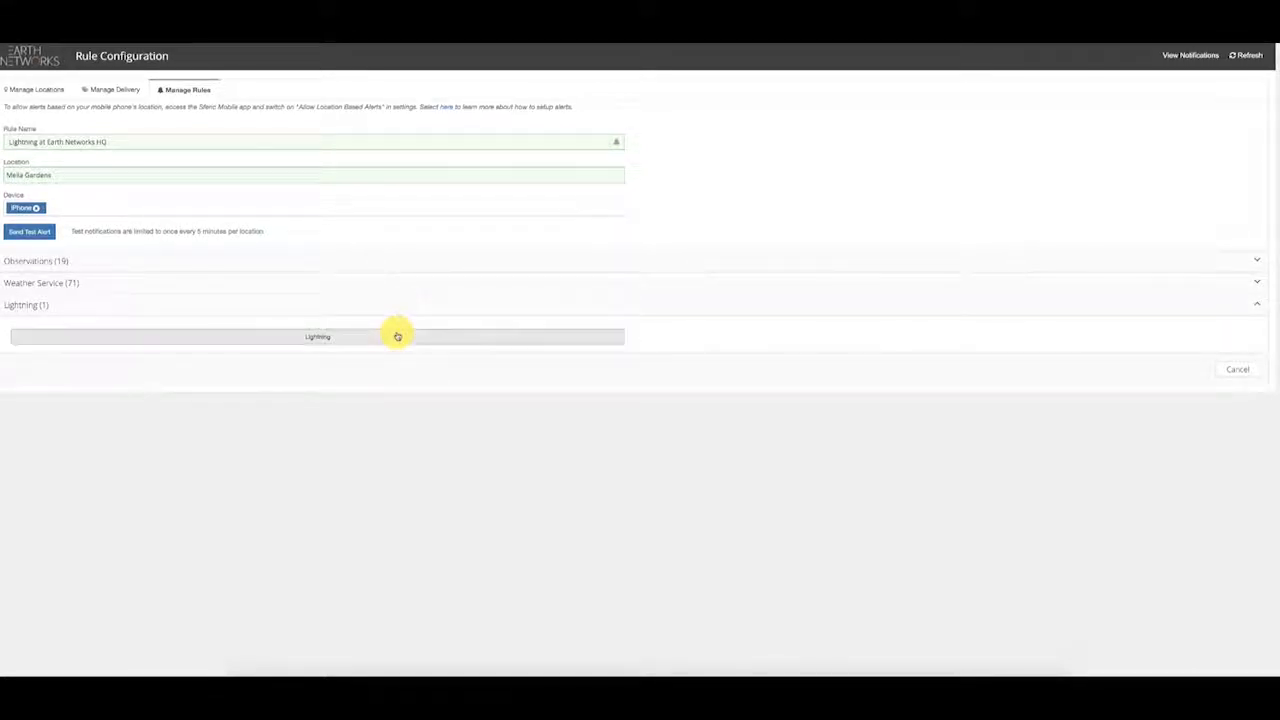
Step: Create a Lightning notification with 10 mi radius, 30 min duration and all-clear email
left_click(397, 336)
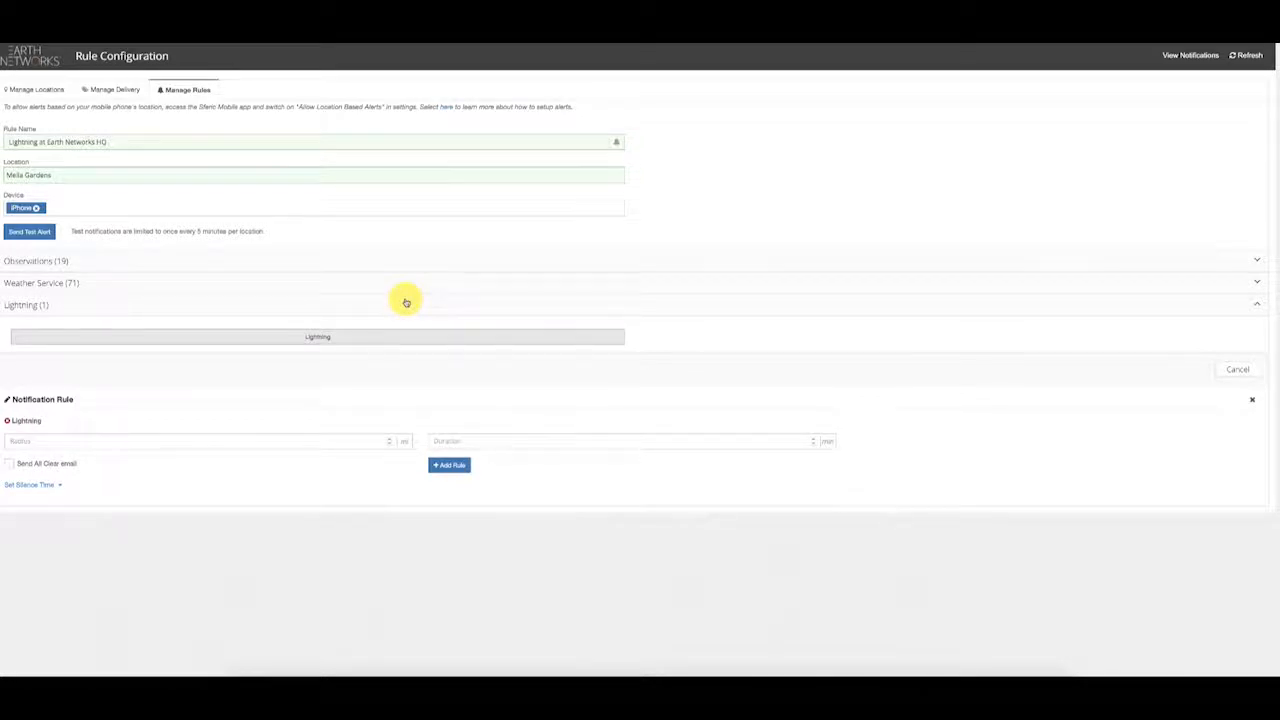
left_click(251, 445)
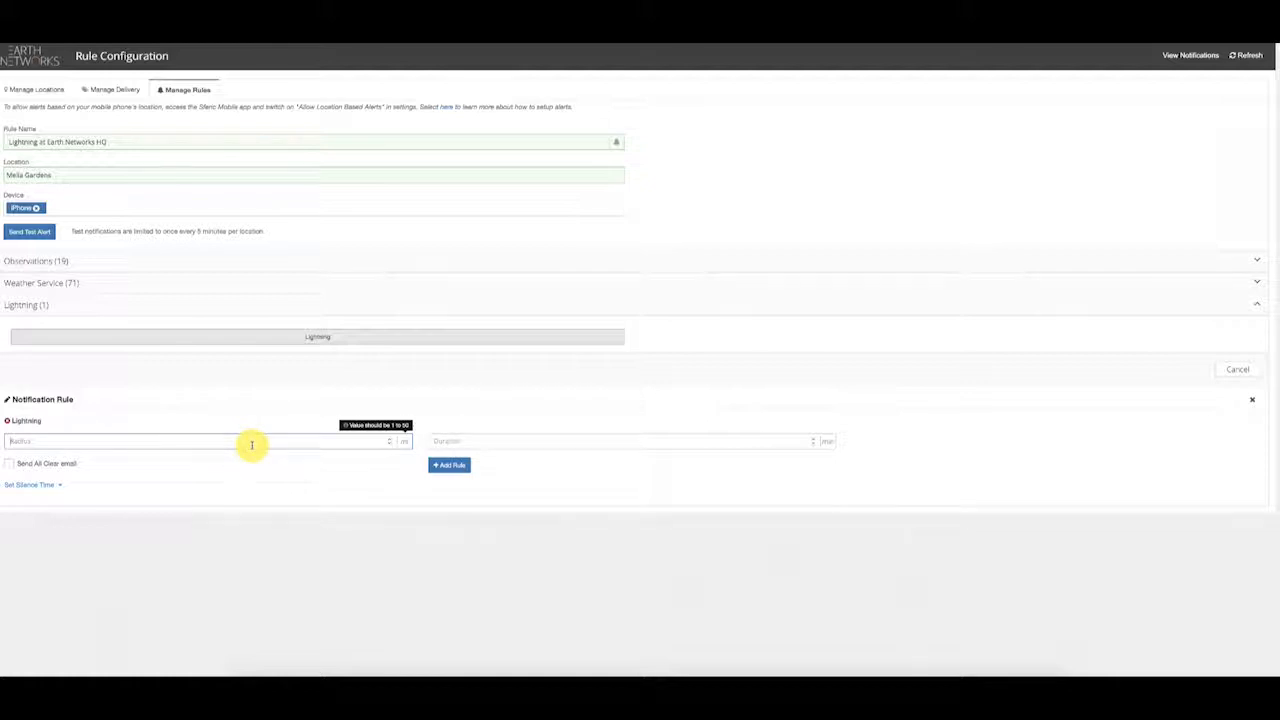
type("10")
left_click(445, 441)
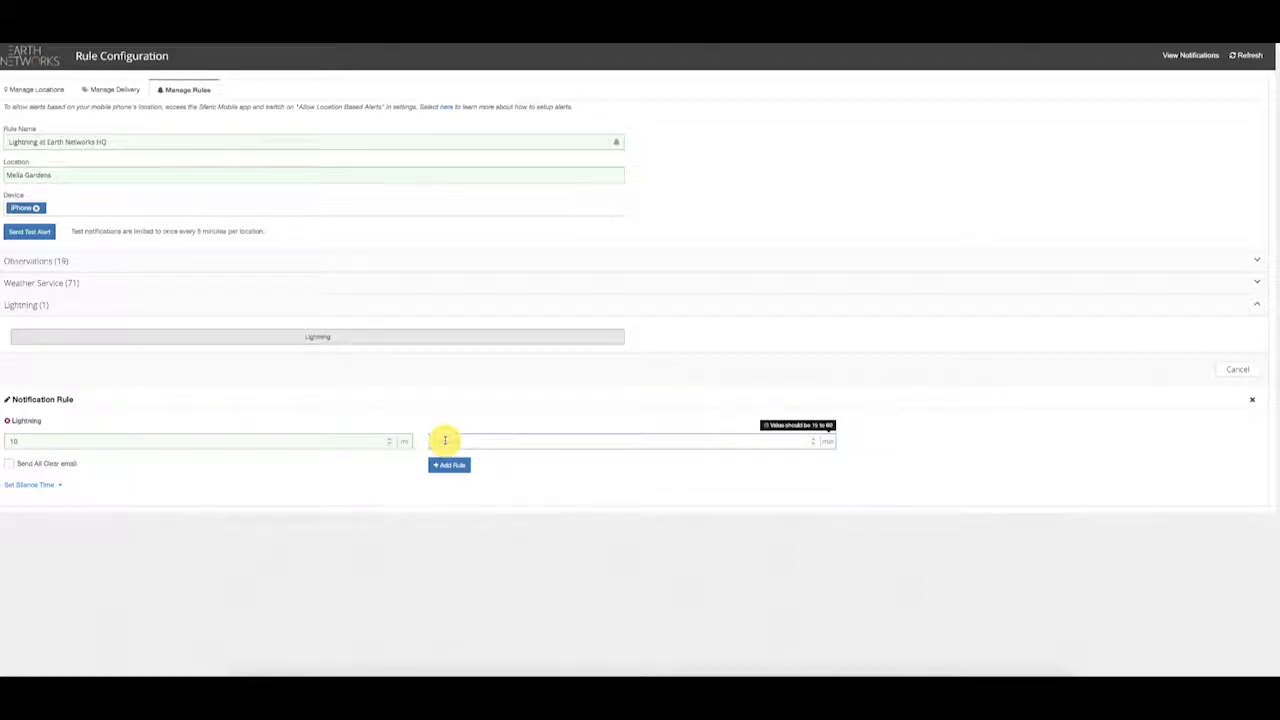
type("30")
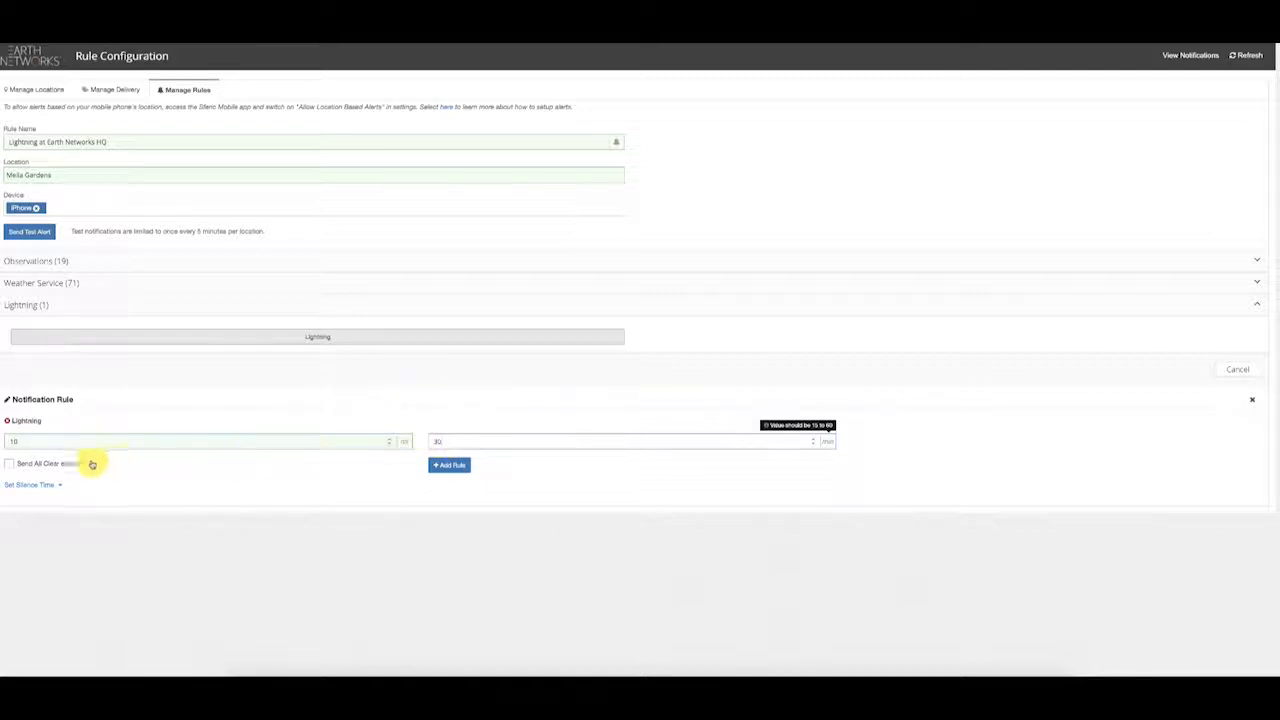
left_click(46, 465)
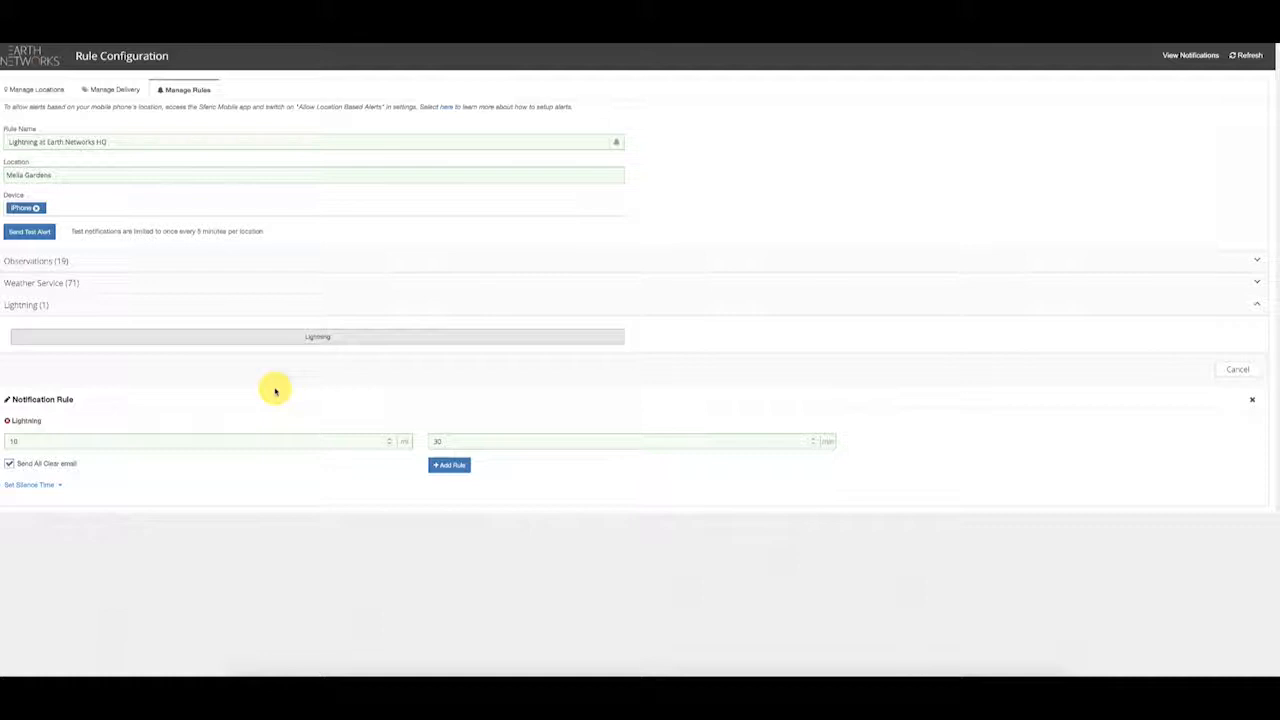
left_click(30, 484)
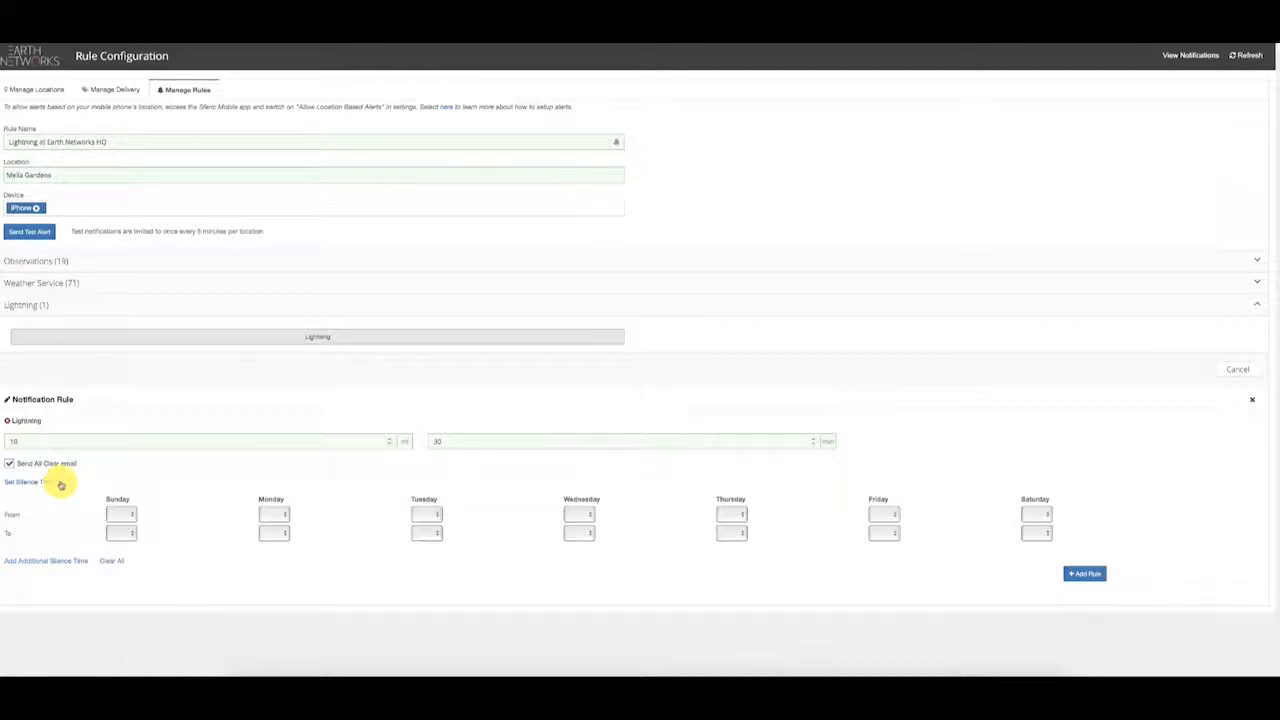
left_click(59, 485)
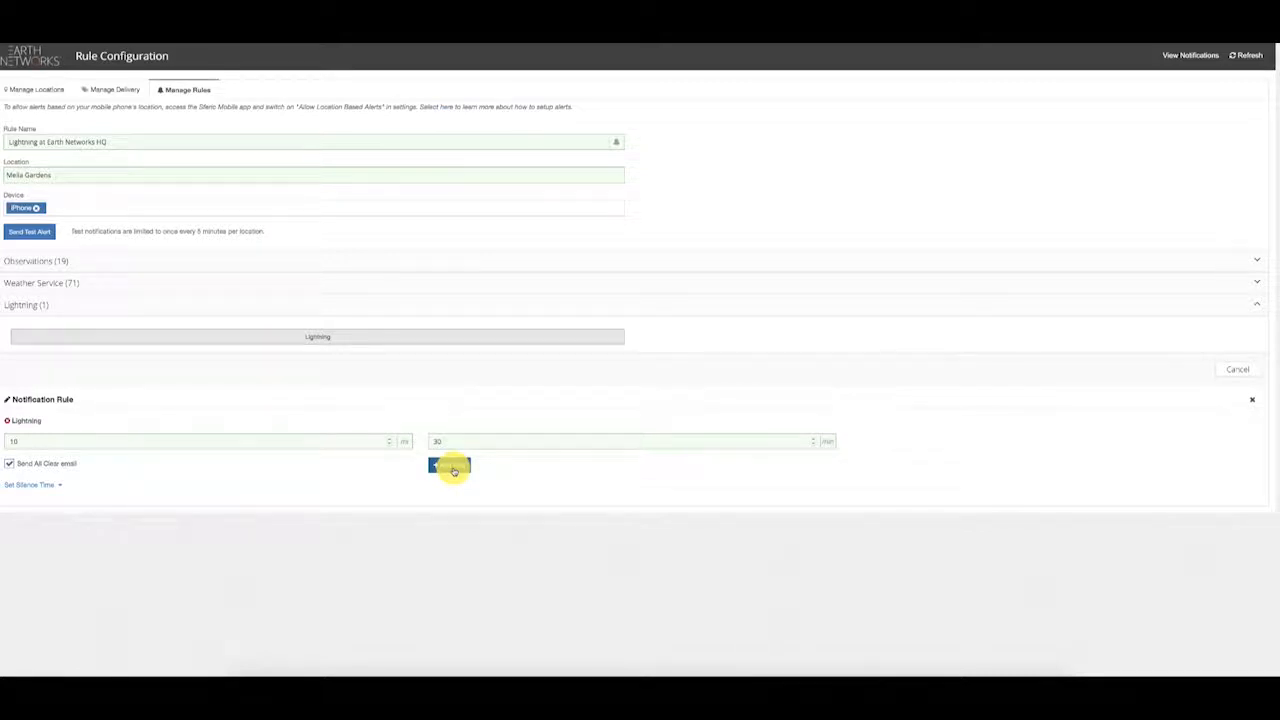
Step: Back on the rules list, switch the Melia Gardens-Lightning rule off, then re-enable it
left_click(1238, 373)
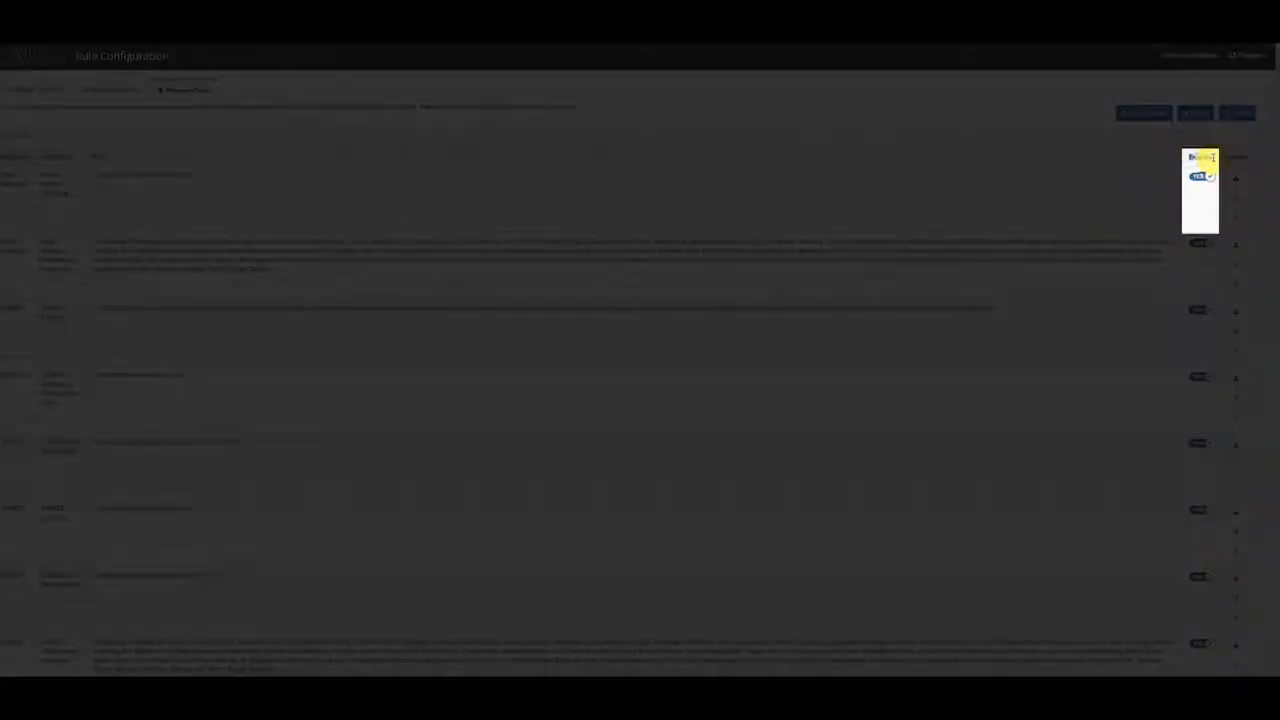
left_click(1206, 177)
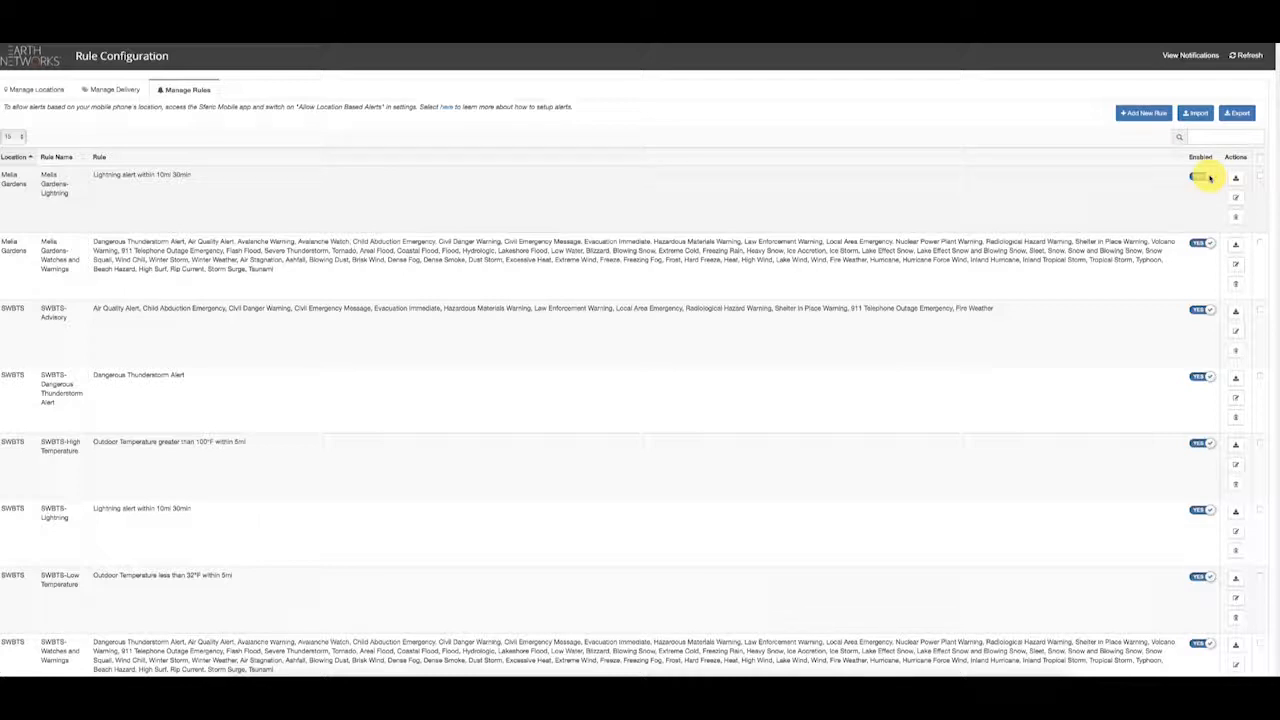
left_click(1210, 179)
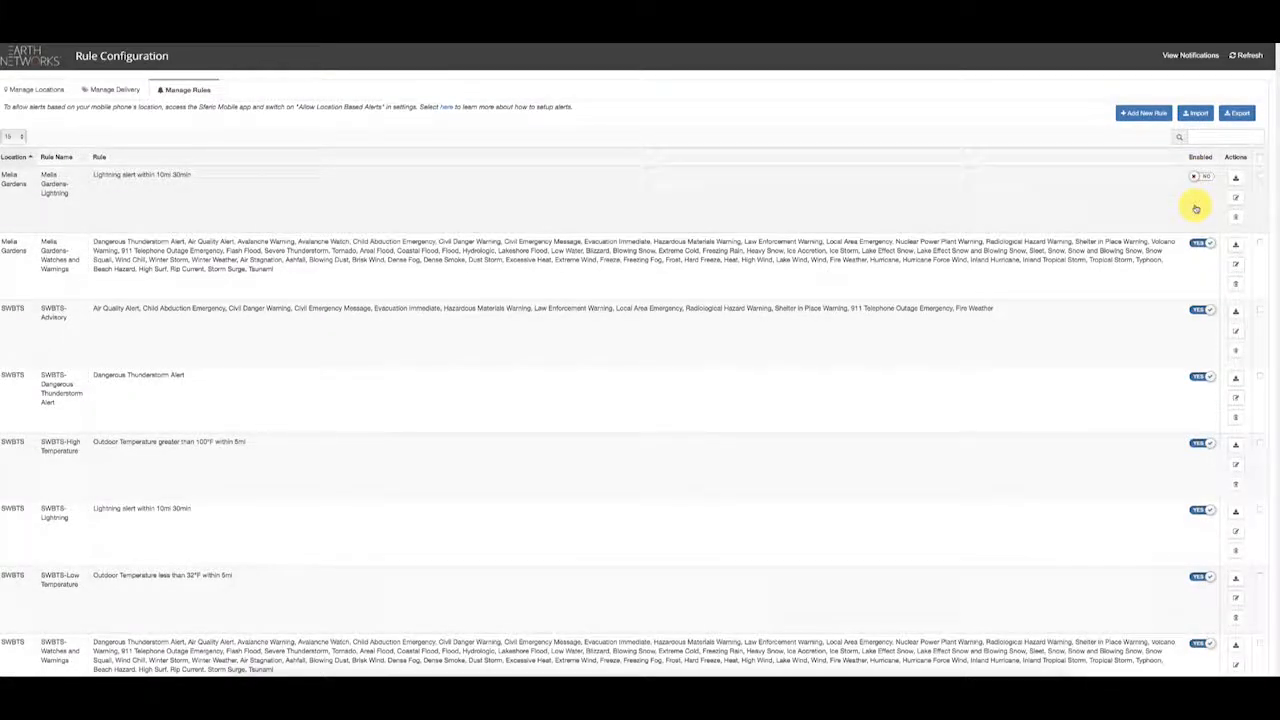
left_click(1197, 178)
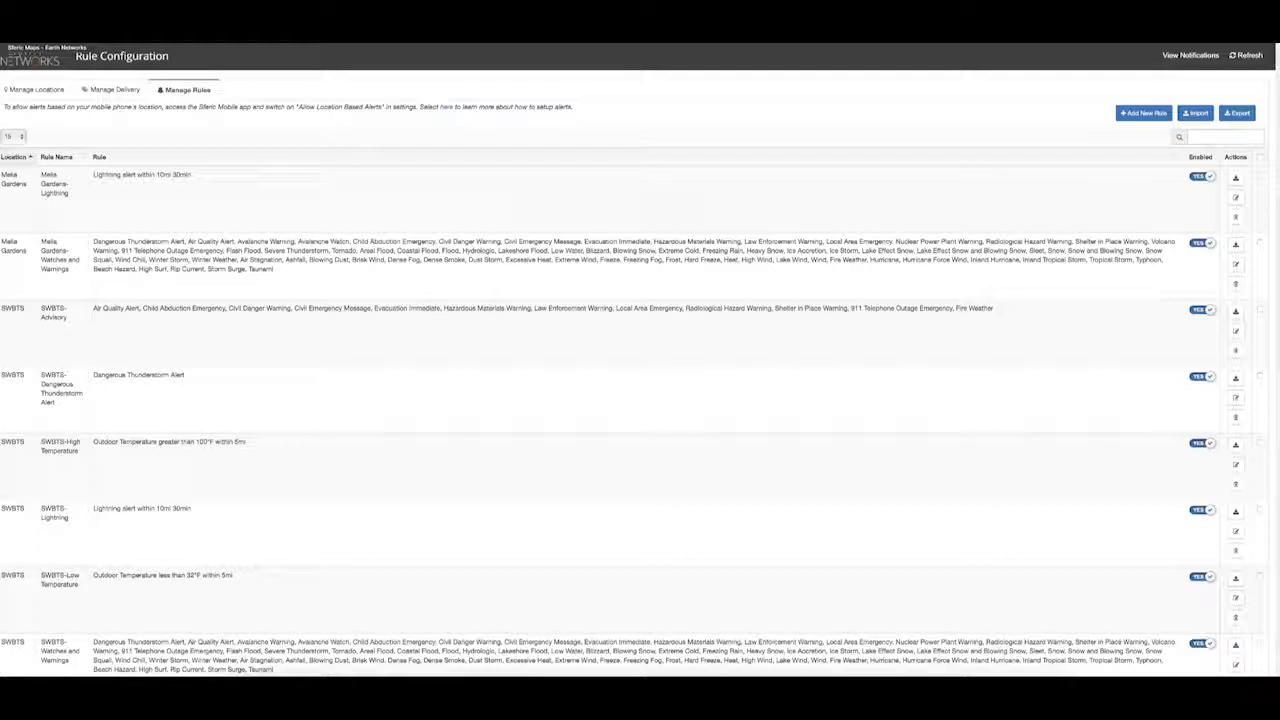
Step: Pass through Manage Locations, then return to the Sferic Maps world map in Default View
left_click(16, 87)
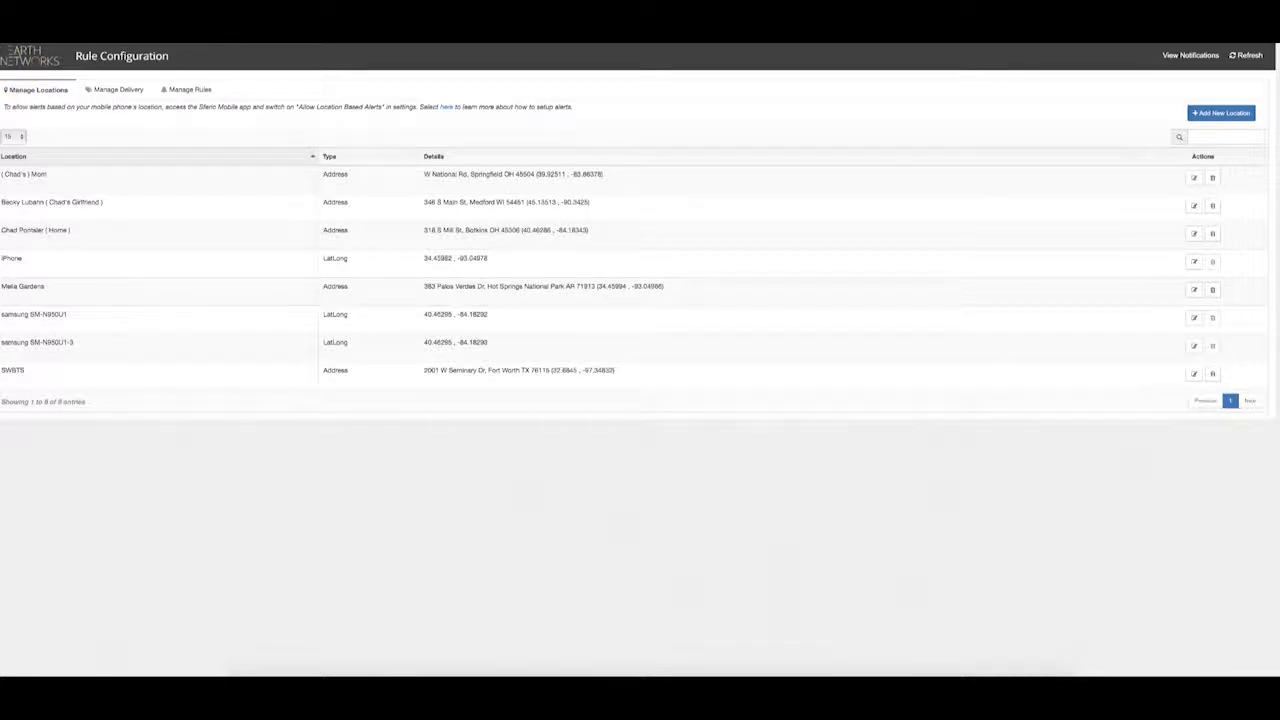
left_click(8, 43)
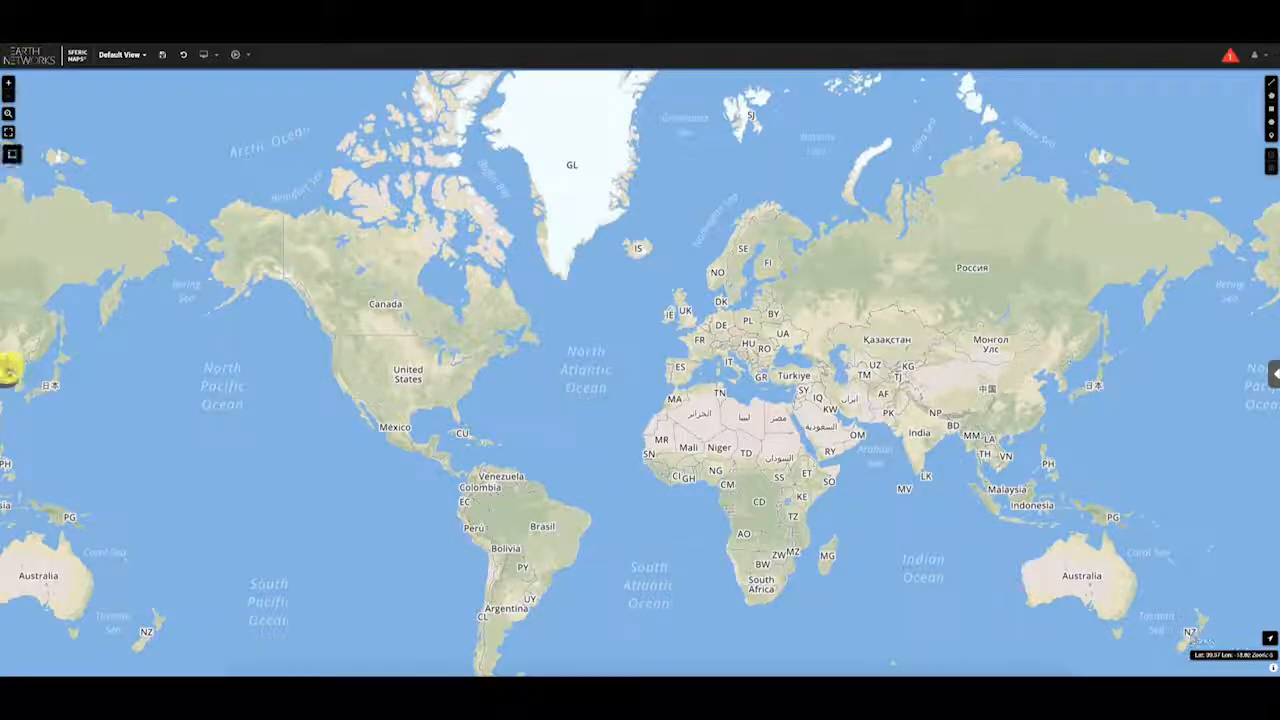
left_click(8, 370)
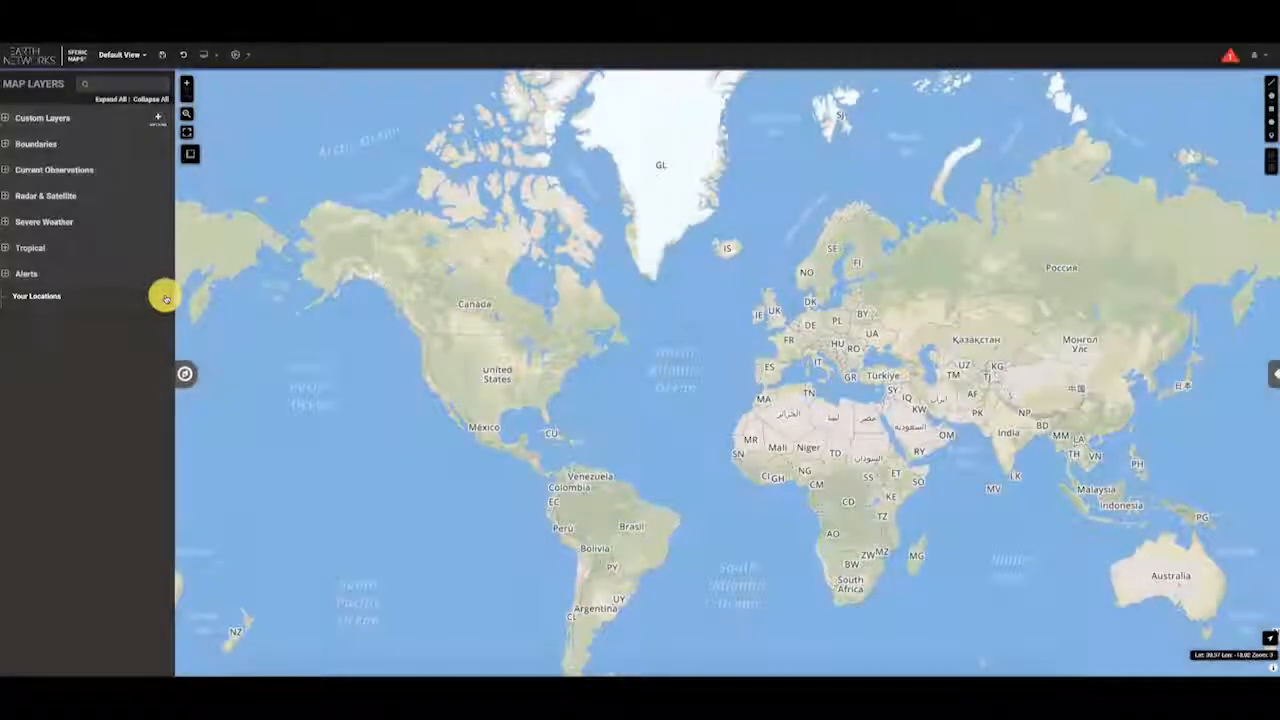
left_click(164, 297)
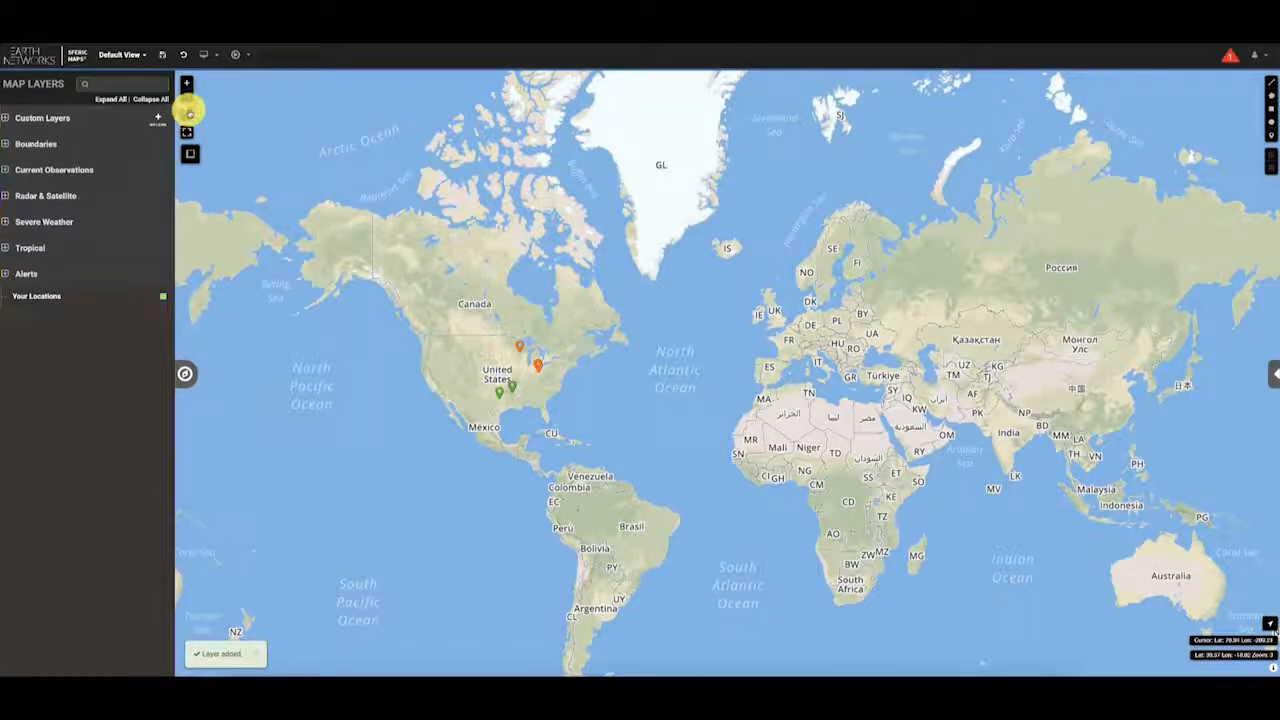
left_click_drag(421, 331, 614, 423)
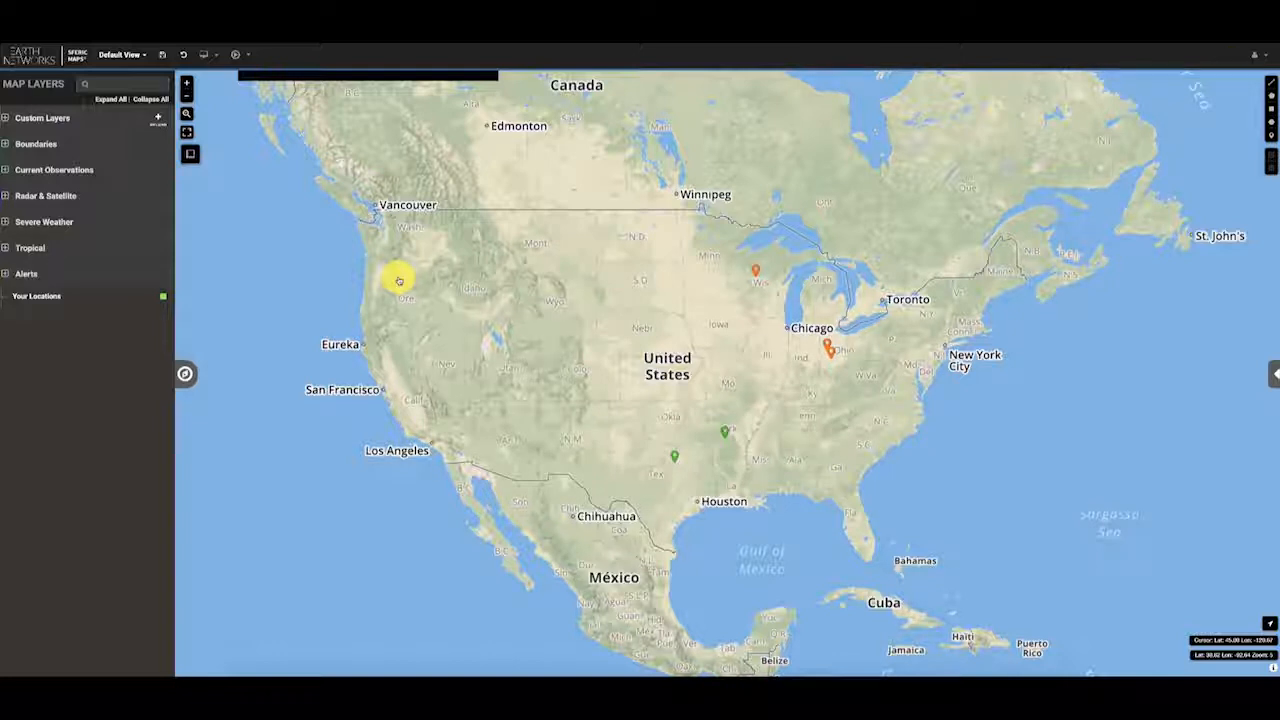
left_click(162, 297)
left_click(185, 374)
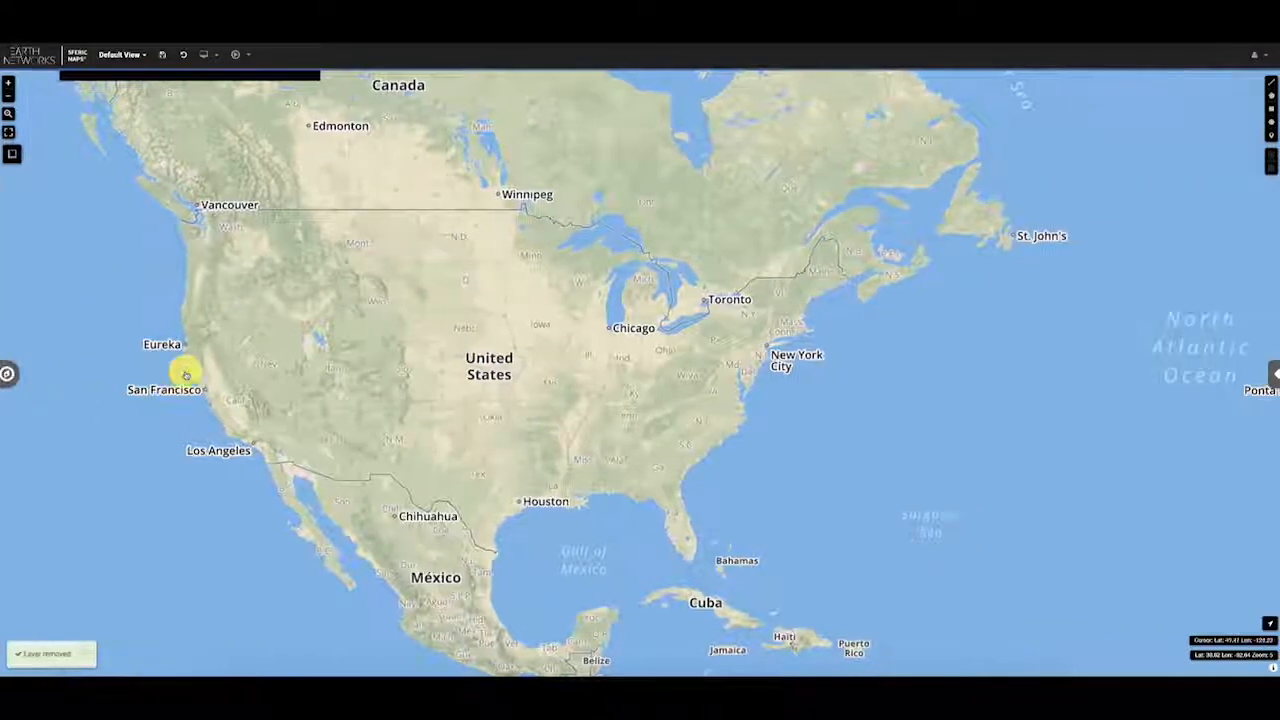
left_click(8, 95)
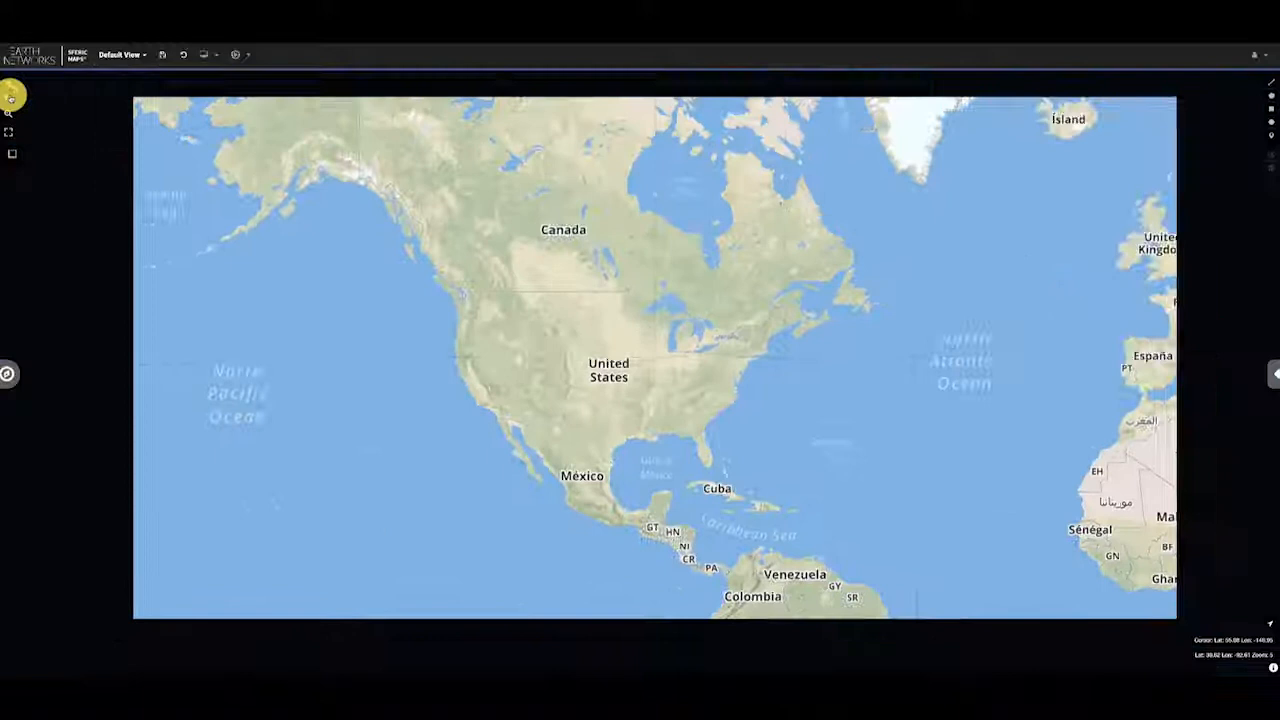
left_click(8, 95)
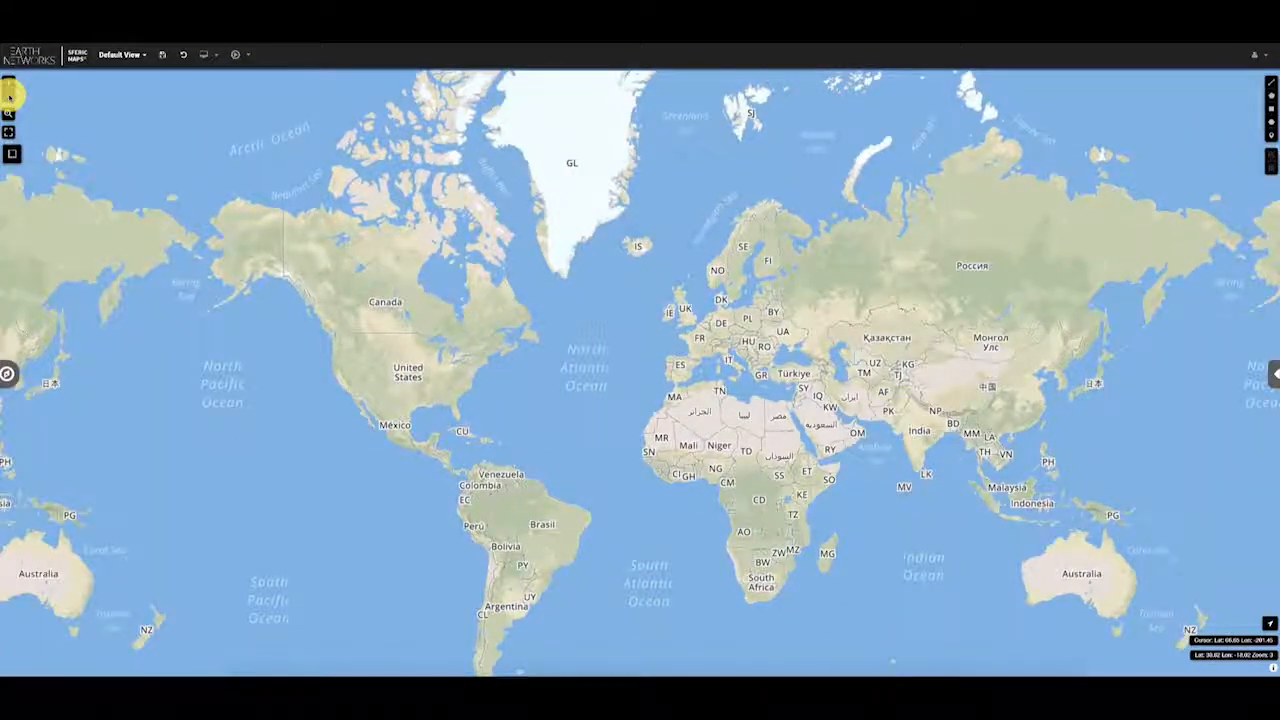